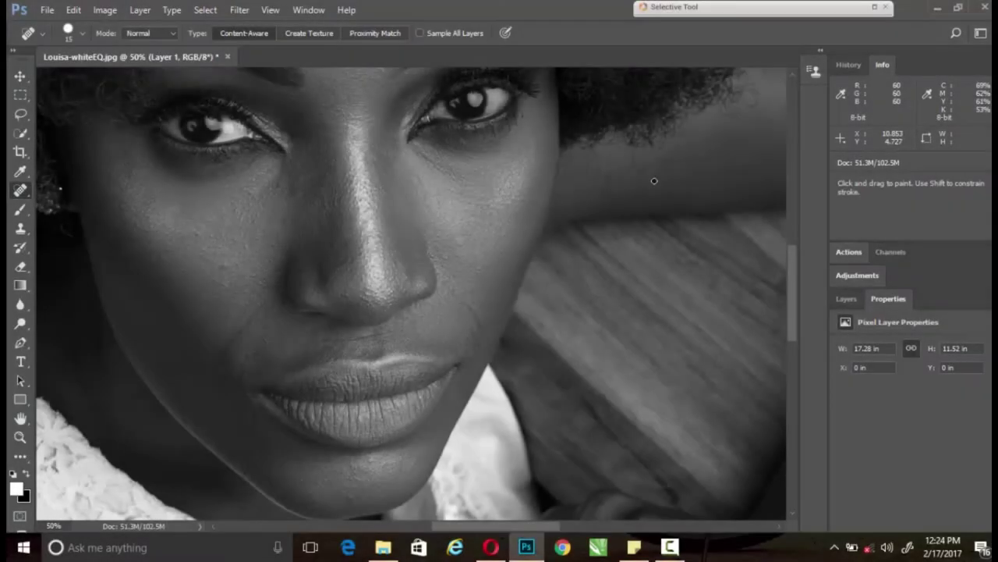
Step: Heal the first spot on the arm beside the hair with the Spot Healing Brush
left_click_drag(654, 181, 632, 151)
Step: Heal a mark on the upper arm and two blemishes along the hairline
mouse_move(651, 187)
left_mouse_down()
mouse_move(609, 196)
mouse_move(612, 172)
mouse_move(597, 209)
mouse_move(615, 194)
left_mouse_up()
left_click_drag(596, 154, 589, 160)
mouse_move(587, 162)
left_mouse_down()
mouse_move(587, 182)
mouse_move(570, 159)
mouse_move(568, 181)
mouse_move(579, 156)
mouse_move(566, 168)
left_mouse_up()
left_click_drag(535, 524, 570, 518)
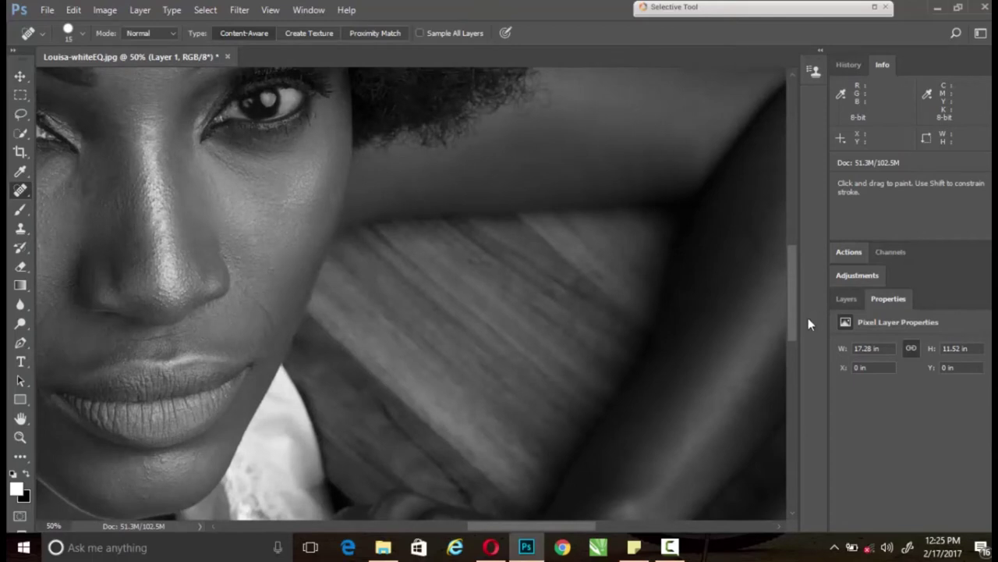
Step: Heal the leftover arm spot and a stray mark at the hair edge
left_click_drag(791, 320, 792, 304)
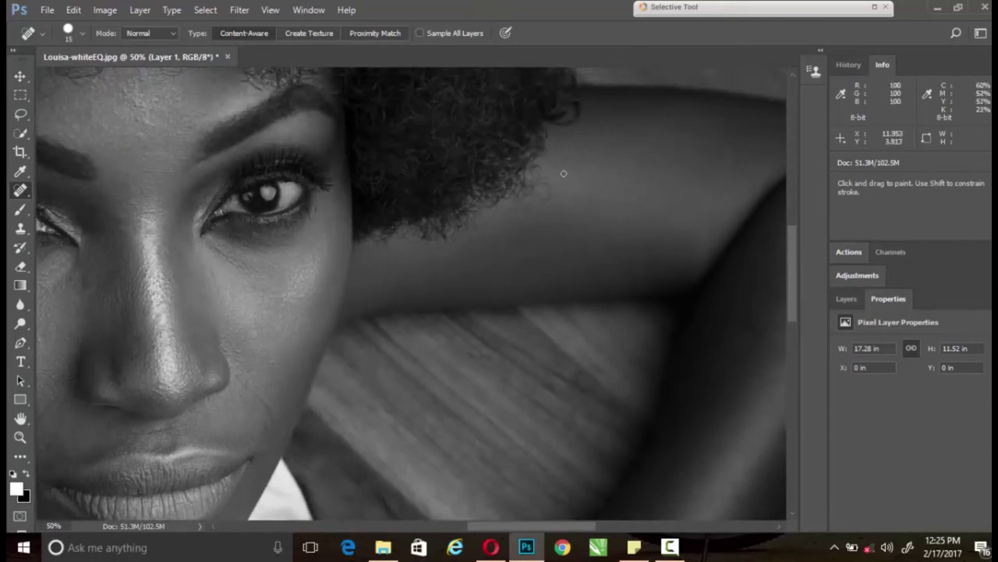
left_click(556, 167)
left_click_drag(585, 115, 594, 101)
left_click_drag(575, 526, 530, 529)
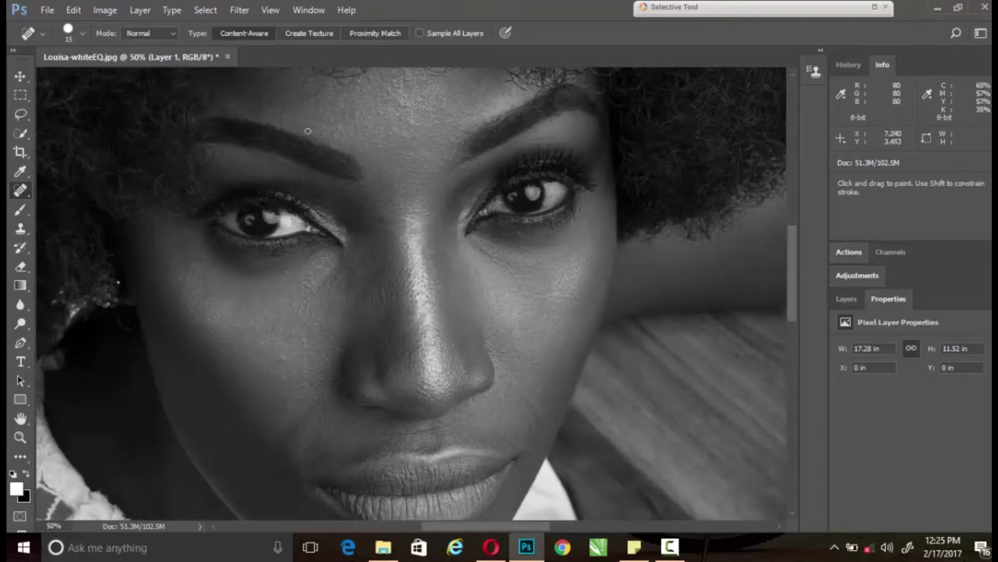
Step: Heal blemishes down the forehead to the eyebrow, beside the nose and on the cheek
left_click_drag(283, 94, 282, 133)
mouse_move(511, 384)
left_mouse_down()
mouse_move(537, 431)
mouse_move(528, 425)
mouse_move(534, 450)
left_mouse_up()
mouse_move(289, 352)
left_mouse_down()
mouse_move(269, 330)
mouse_move(242, 330)
left_mouse_up()
left_click(250, 328)
Step: Heal spots near the left temple and across the upper forehead
mouse_move(158, 224)
left_mouse_down()
mouse_move(154, 216)
mouse_move(184, 248)
left_mouse_up()
left_click_drag(790, 274, 791, 254)
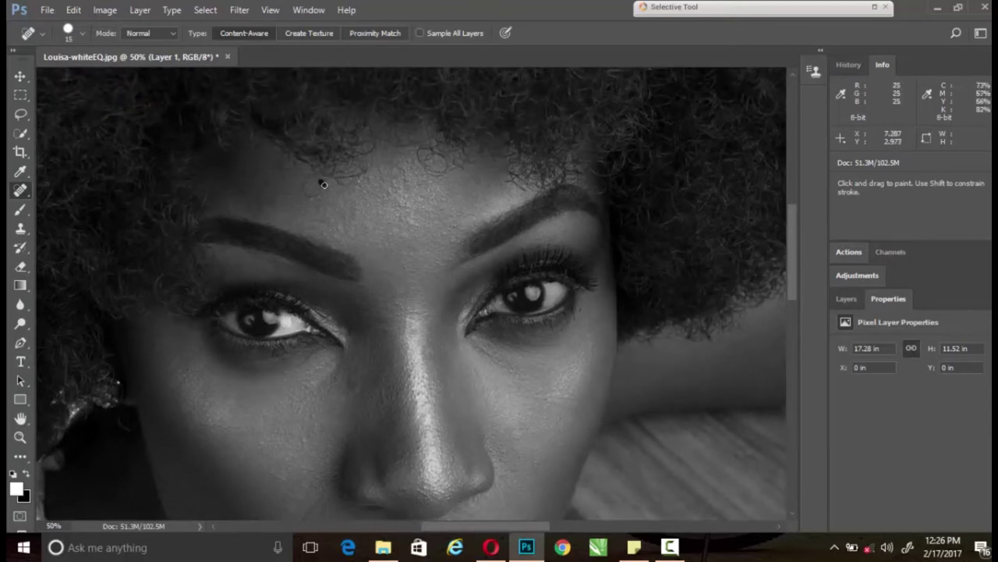
mouse_move(315, 195)
left_mouse_down()
mouse_move(314, 176)
mouse_move(300, 173)
left_mouse_up()
left_click_drag(355, 182, 333, 184)
Step: Heal the spot below the left inner eye and several small forehead blemishes
left_click(360, 361)
left_click(418, 222)
left_click(379, 211)
left_click(406, 208)
Step: Heal a further forehead blemish and two spots near the eyebrow
left_click_drag(446, 235, 440, 232)
left_click(450, 262)
left_click(458, 242)
left_click_drag(794, 275, 788, 326)
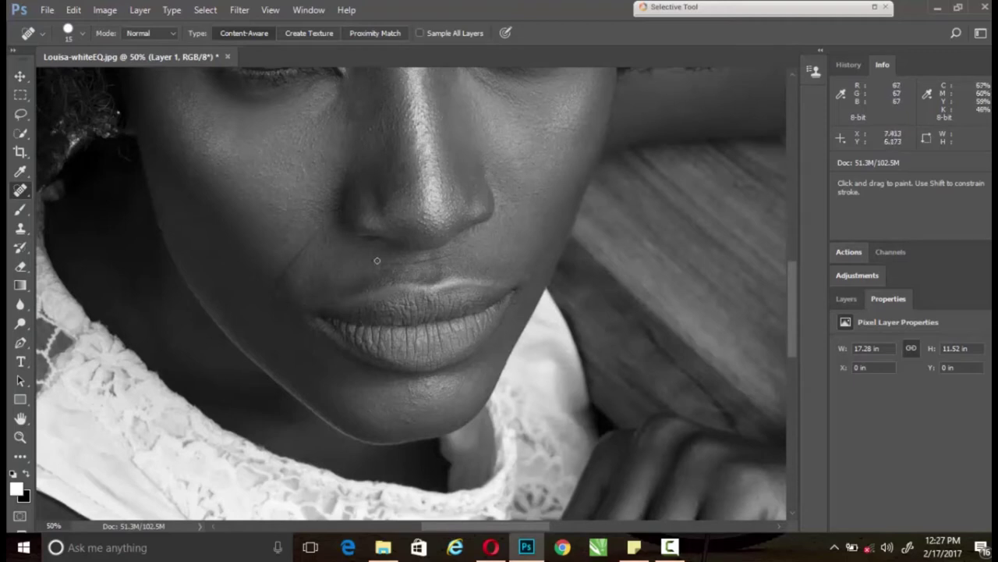
Step: Heal the lines above the upper lip and the crease and mark on the cheek beside the mouth
left_click_drag(452, 254, 406, 263)
left_click_drag(390, 263, 380, 263)
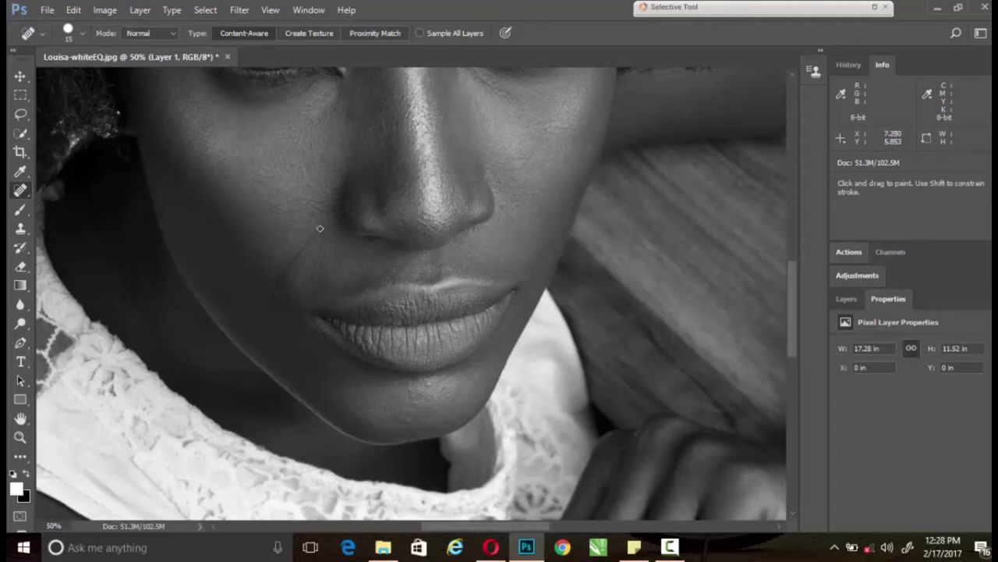
left_click_drag(320, 227, 282, 277)
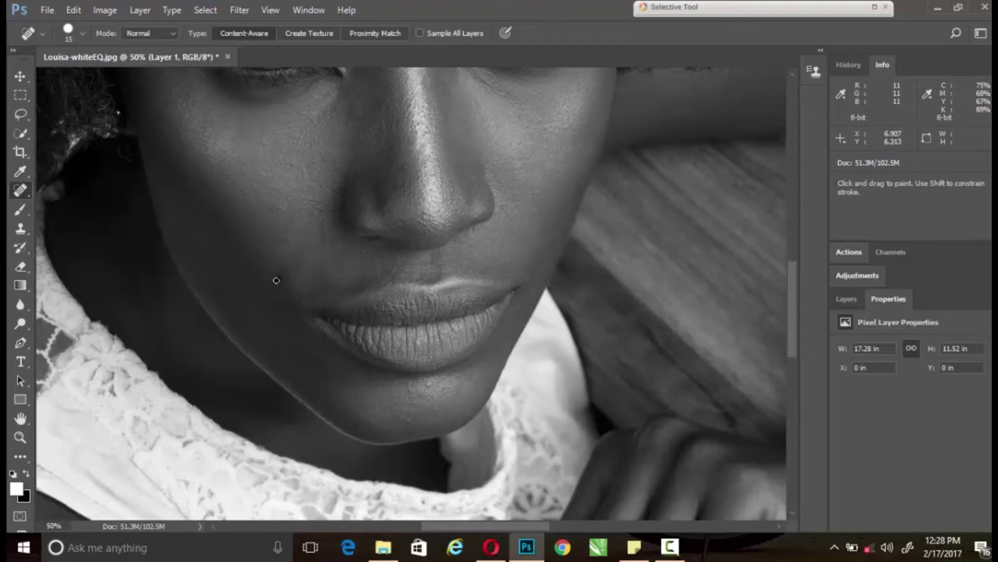
mouse_move(277, 280)
left_mouse_down()
mouse_move(290, 340)
mouse_move(301, 298)
left_mouse_up()
Step: Heal two chin spots and a spot on the arm below the lace top
left_click(406, 422)
left_click(414, 392)
left_click_drag(794, 294, 795, 372)
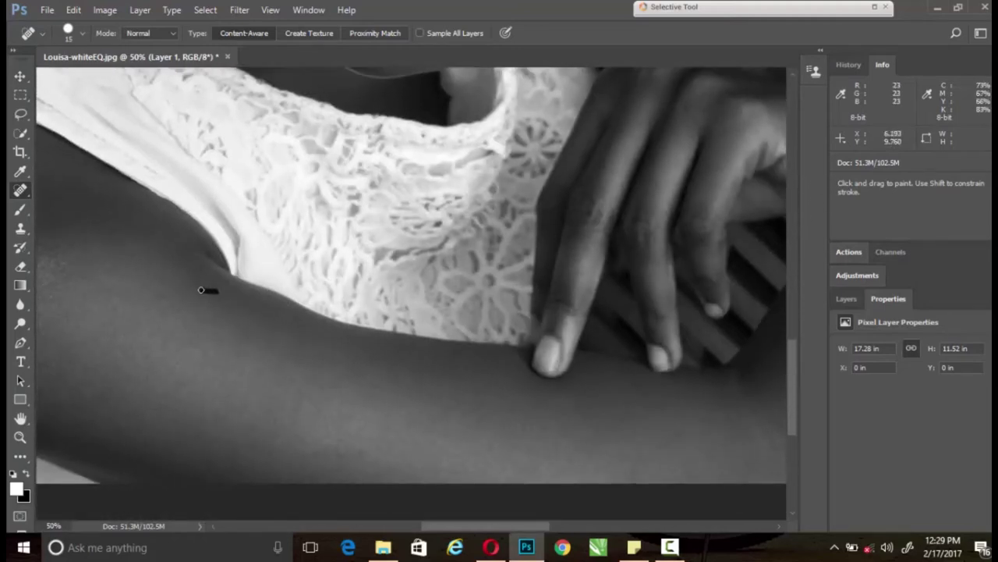
left_click_drag(206, 291, 200, 289)
left_click_drag(474, 525, 416, 524)
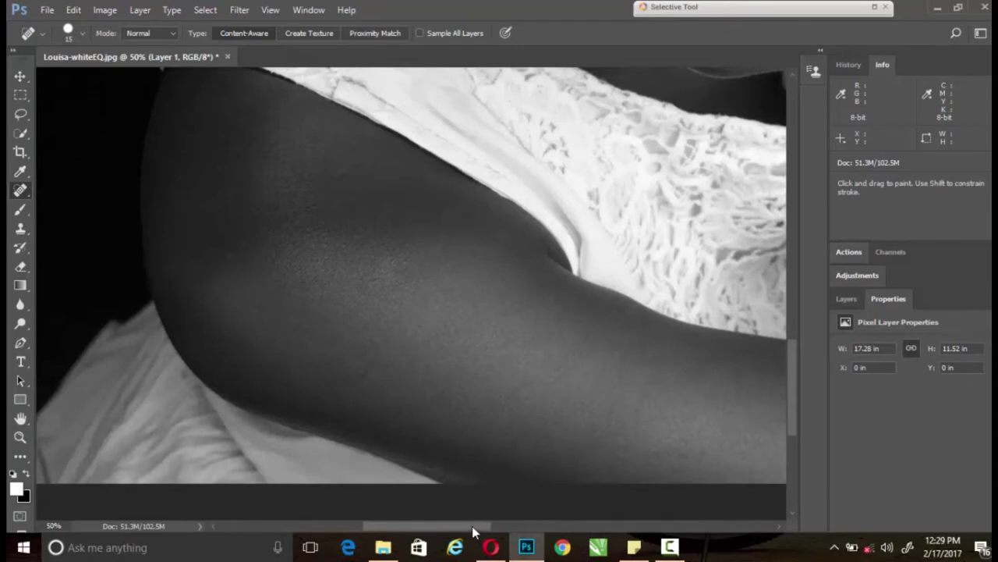
Step: Heal two blemishes on the forearm and a mark on the hand resting on it
mouse_move(462, 525)
left_mouse_down()
mouse_move(429, 526)
mouse_move(451, 526)
left_mouse_up()
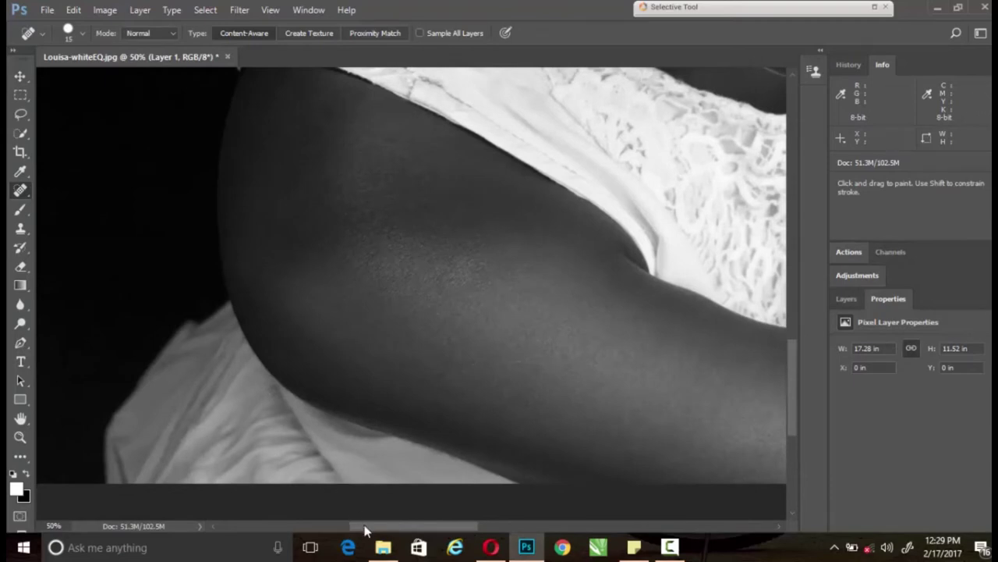
left_click_drag(365, 527, 537, 518)
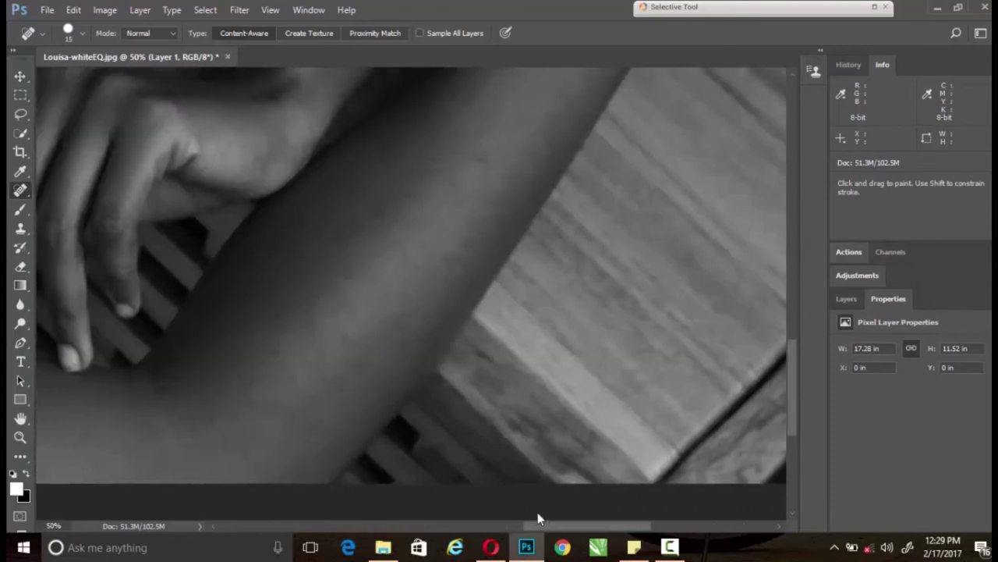
left_click_drag(492, 166, 484, 163)
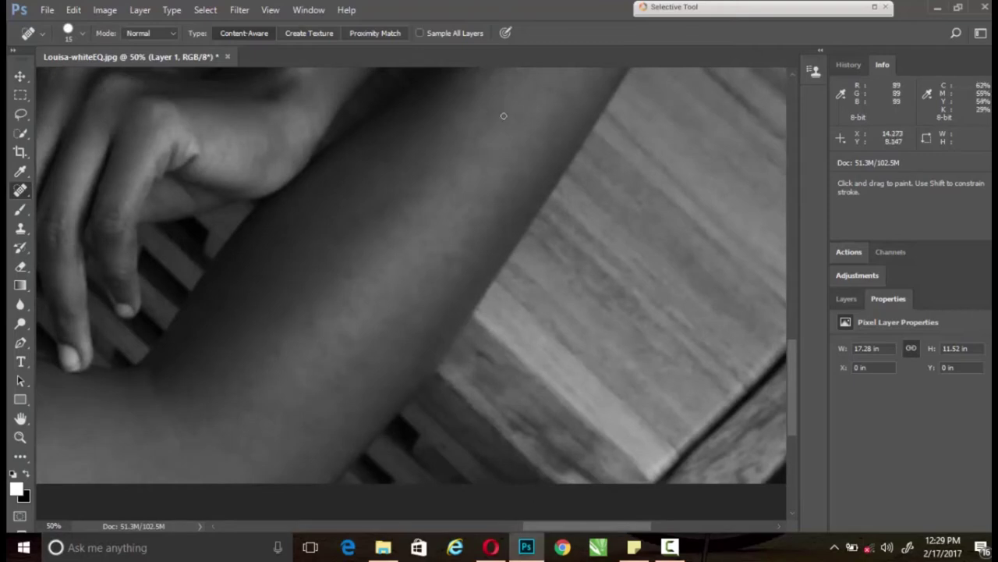
left_click_drag(503, 115, 493, 122)
left_click_drag(568, 525, 548, 526)
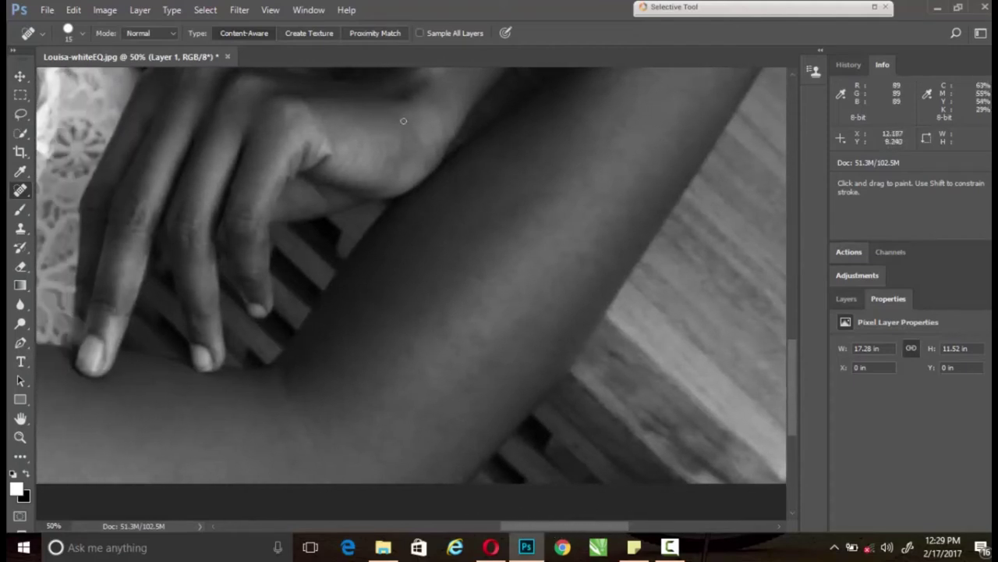
left_click_drag(404, 121, 395, 125)
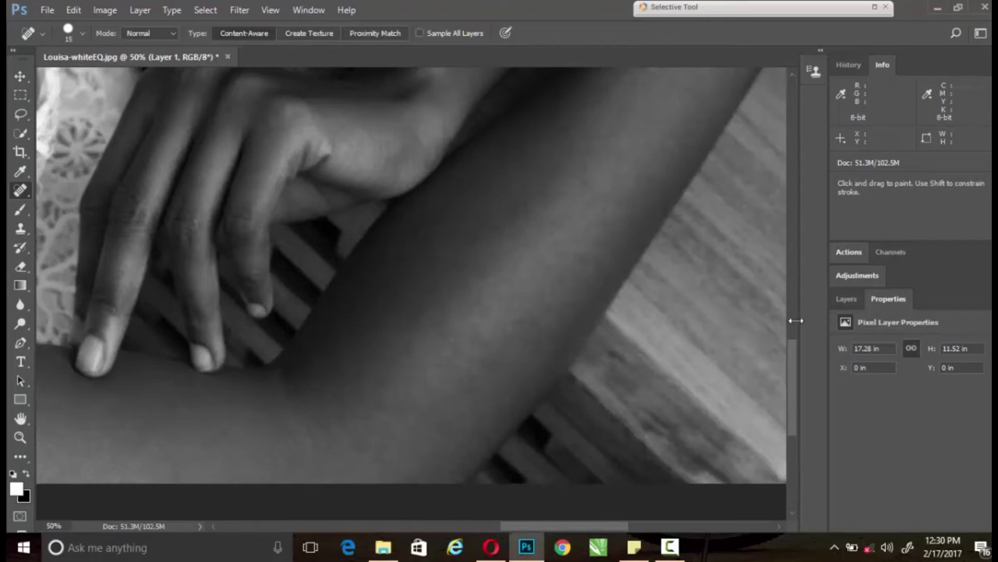
Step: Heal a blemish on the arm and spots on the cheek
left_click_drag(793, 361, 794, 283)
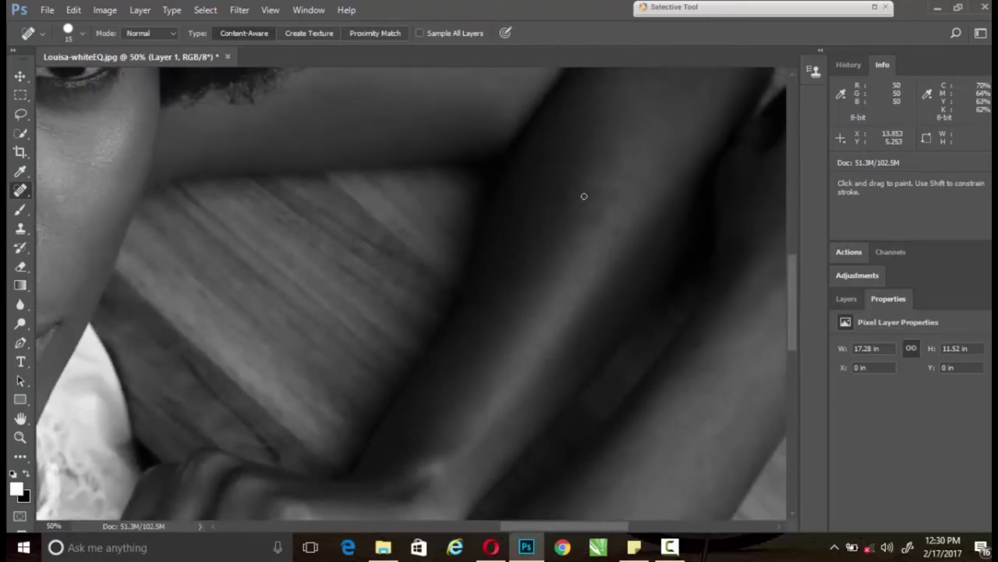
left_click_drag(562, 184, 568, 197)
mouse_move(79, 161)
left_mouse_down()
mouse_move(88, 168)
mouse_move(64, 158)
mouse_move(78, 151)
left_mouse_up()
mouse_move(792, 293)
left_mouse_down()
mouse_move(796, 183)
mouse_move(800, 301)
left_mouse_up()
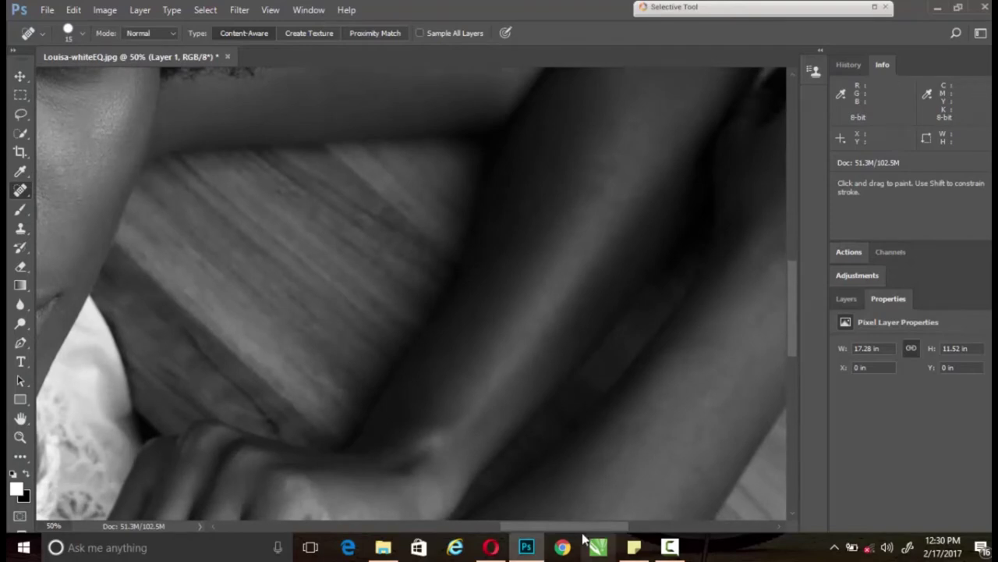
left_click_drag(581, 526, 605, 522)
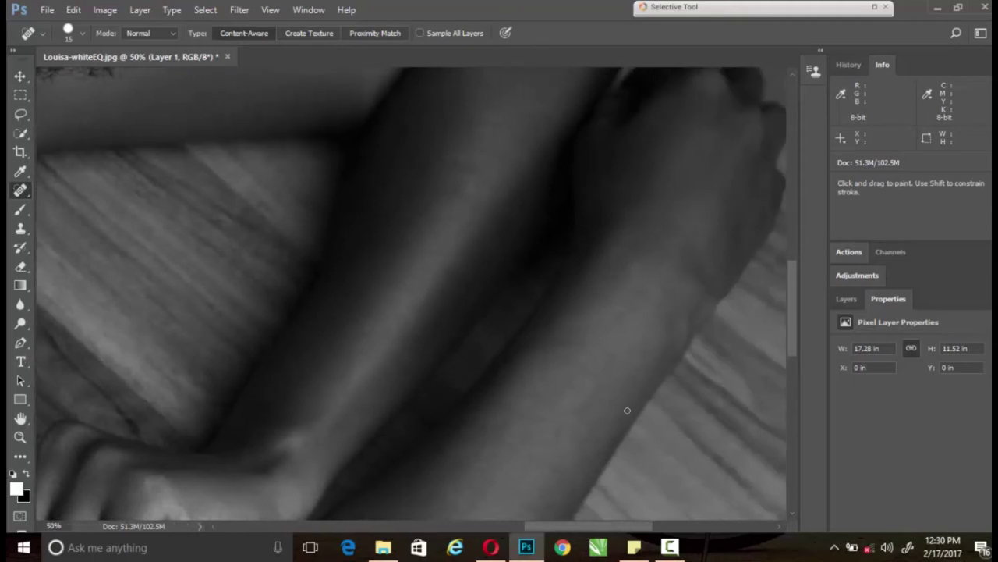
Step: Heal the arm mark, the dark wrist mark, blemishes along the wrist edge and a forearm spot
left_click_drag(633, 305, 614, 321)
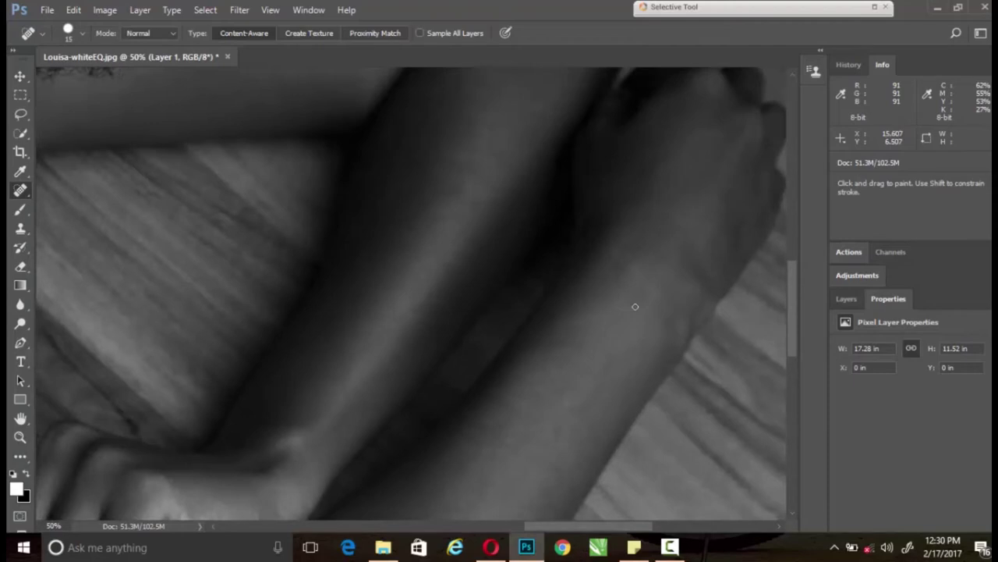
left_click_drag(738, 238, 724, 233)
mouse_move(762, 207)
left_mouse_down()
mouse_move(756, 229)
mouse_move(741, 232)
mouse_move(765, 219)
mouse_move(761, 230)
left_mouse_up()
left_click_drag(495, 82, 494, 92)
left_click_drag(551, 528, 437, 525)
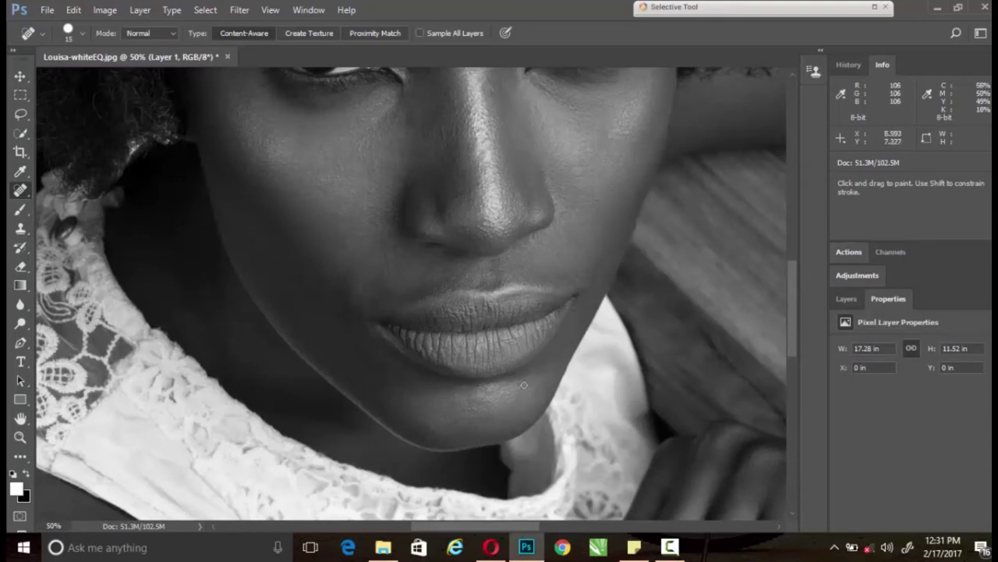
Step: Heal spots on the chin below the lip, two forehead blemishes and one along the hairline
left_click_drag(525, 385, 485, 392)
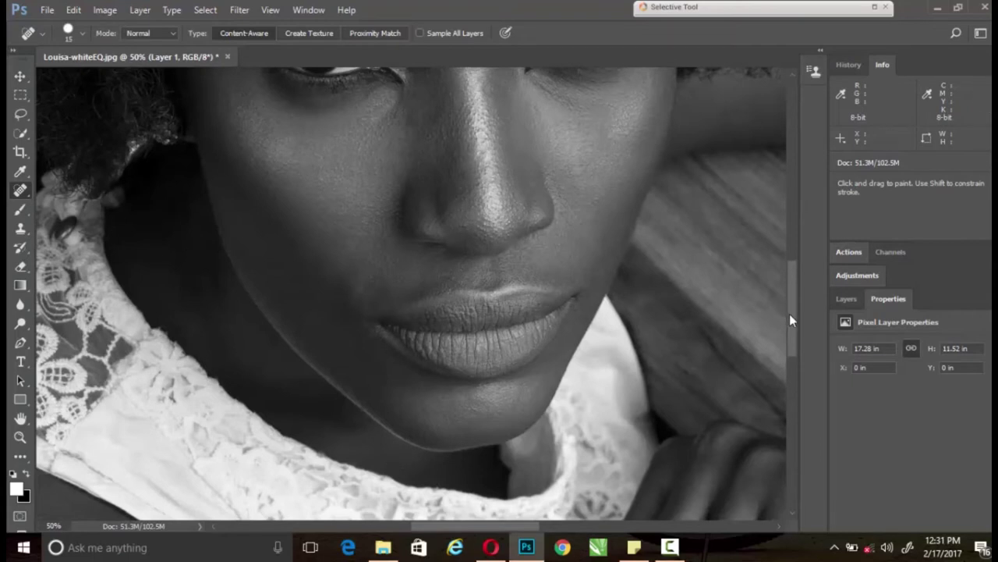
mouse_move(791, 311)
left_mouse_down()
mouse_move(794, 276)
mouse_move(784, 268)
left_mouse_up()
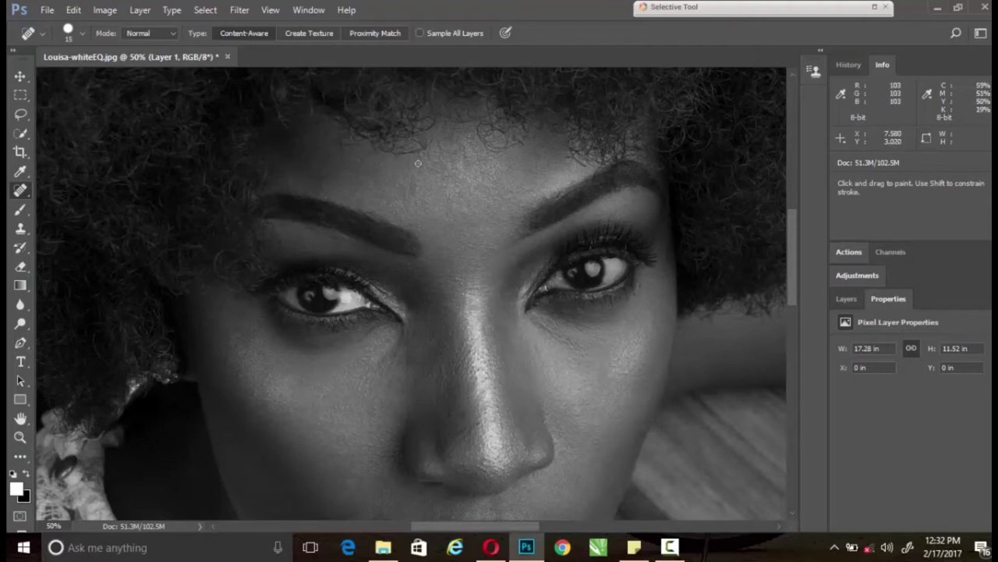
left_click_drag(428, 167, 414, 164)
mouse_move(465, 122)
left_mouse_down()
mouse_move(440, 111)
mouse_move(468, 121)
mouse_move(457, 141)
left_mouse_up()
left_click_drag(449, 116, 446, 130)
Step: Zoom in and spot-heal the stray hairs along the hair edge above the lace collar
key("ctrl+minus")
key("ctrl+minus")
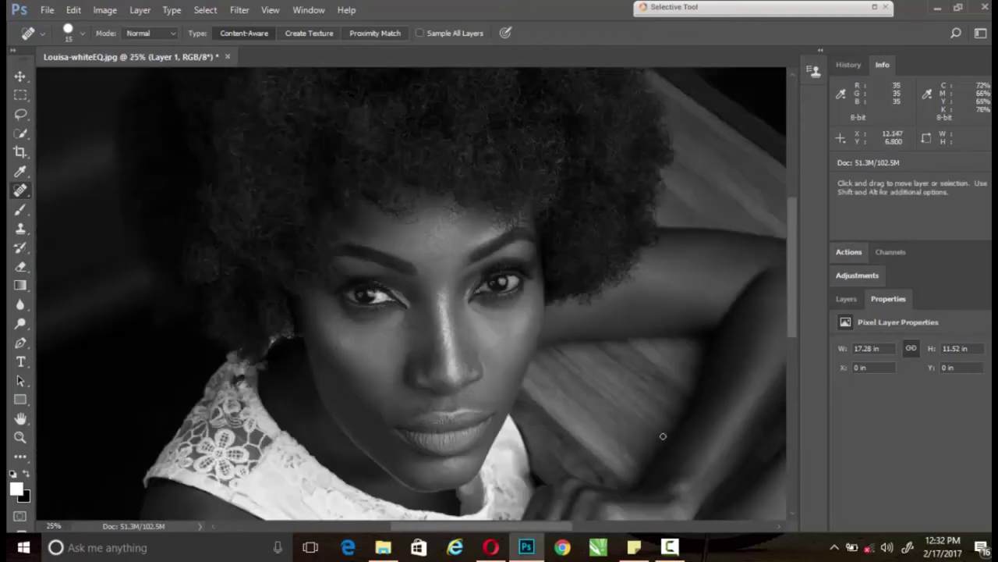
key("ctrl+minus")
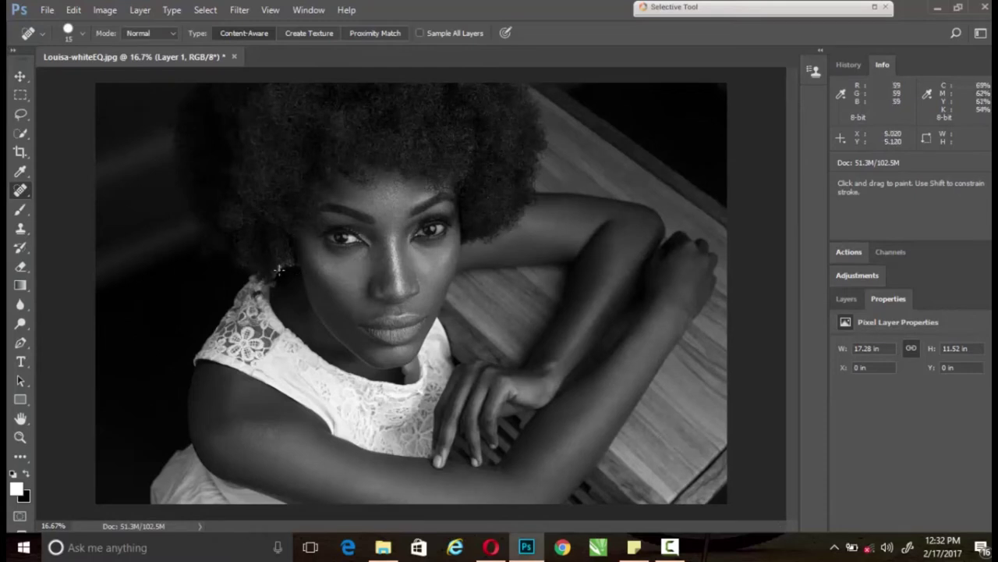
key("ctrl+plus")
key("ctrl+plus")
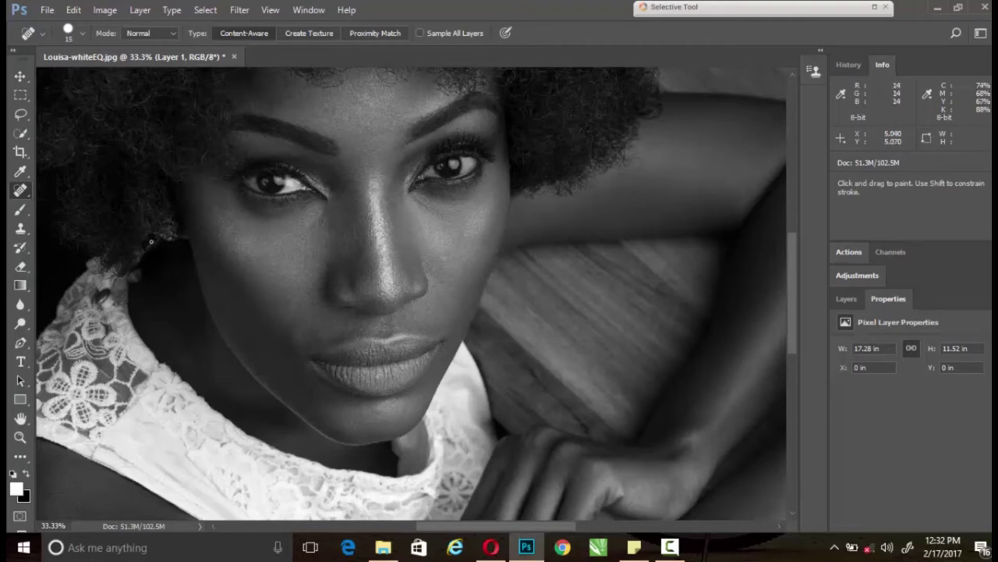
left_click_drag(152, 236, 137, 258)
left_click_drag(124, 265, 113, 277)
Step: Zoom out, heal a spot on the dark background, and show the pixel layer properties
scroll(138, 258, "down", 3, "alt")
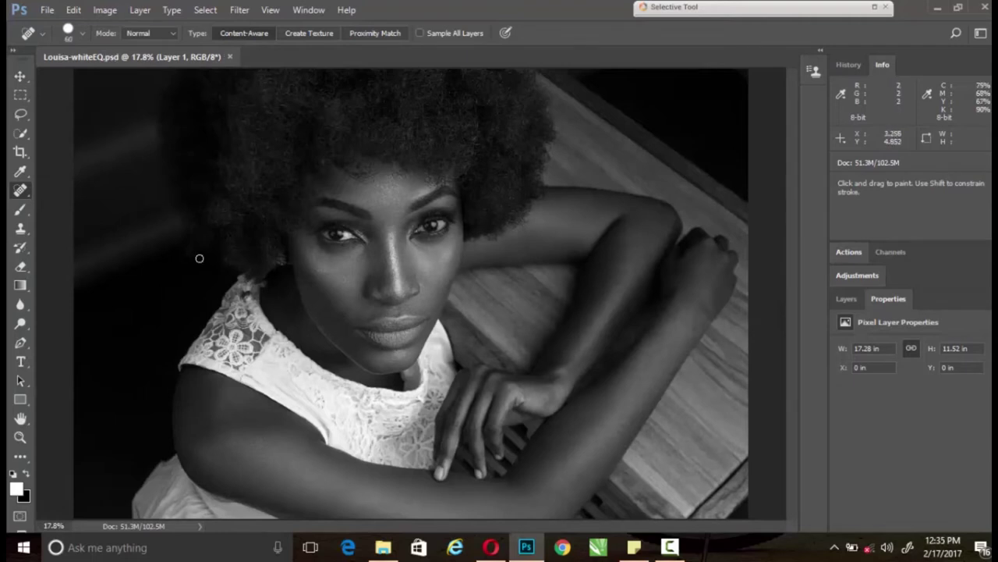
left_click(181, 258)
left_click(888, 298)
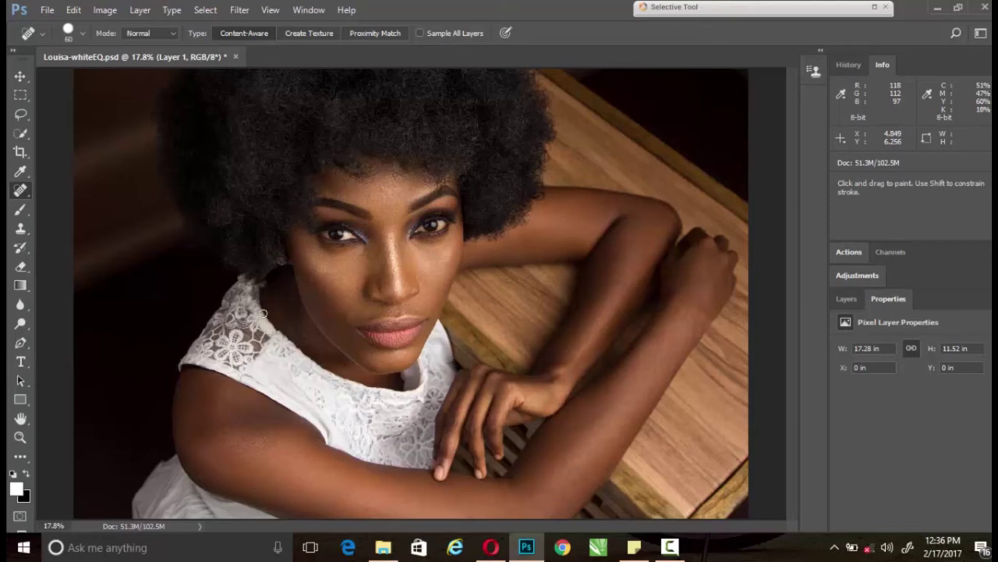
Step: Save the colour portrait with Ctrl+S
key("ctrl+s")
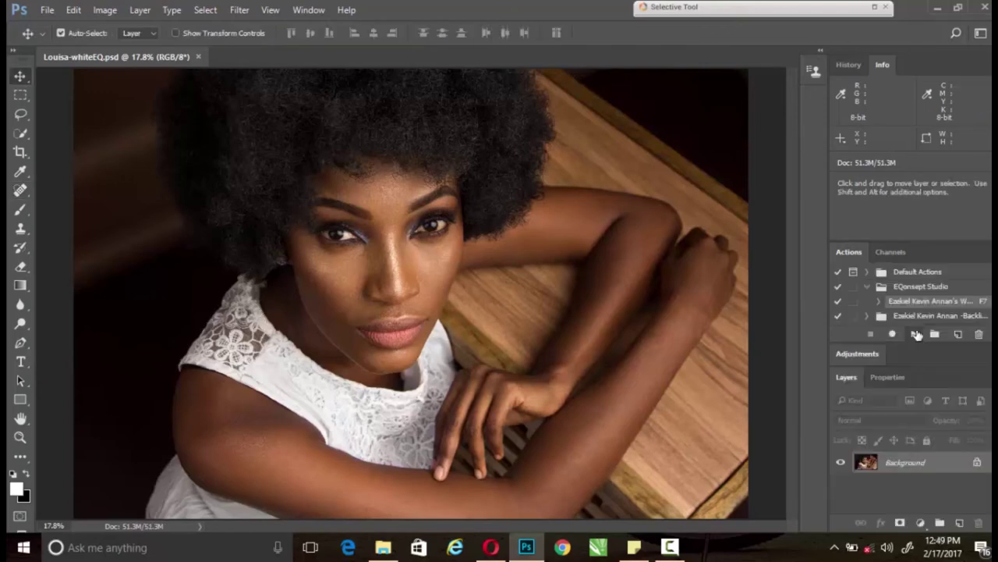
Step: Run the frequency separation action and apply Dust & Scratches at radius 18 to Low/Tones
key("F7")
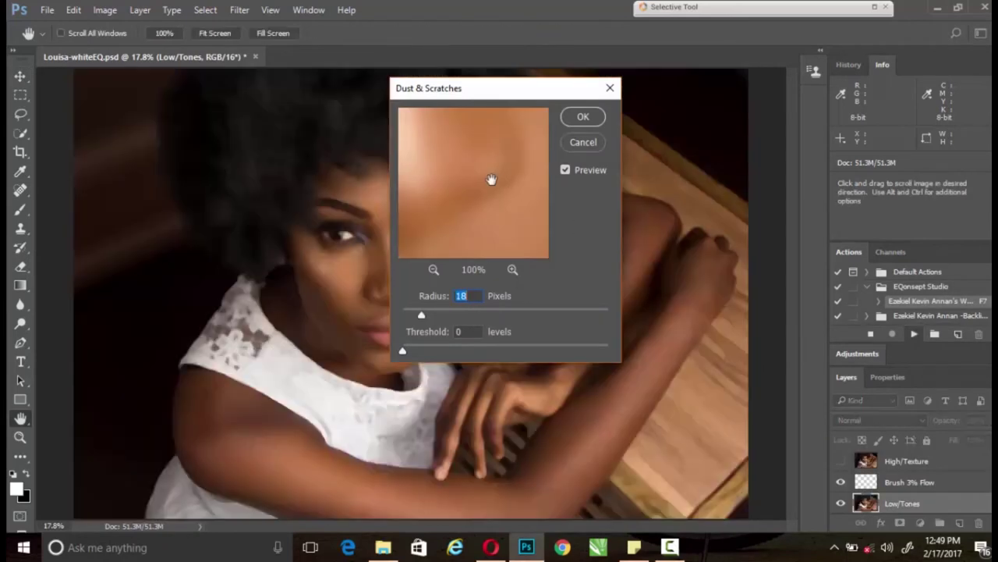
left_click_drag(483, 93, 644, 99)
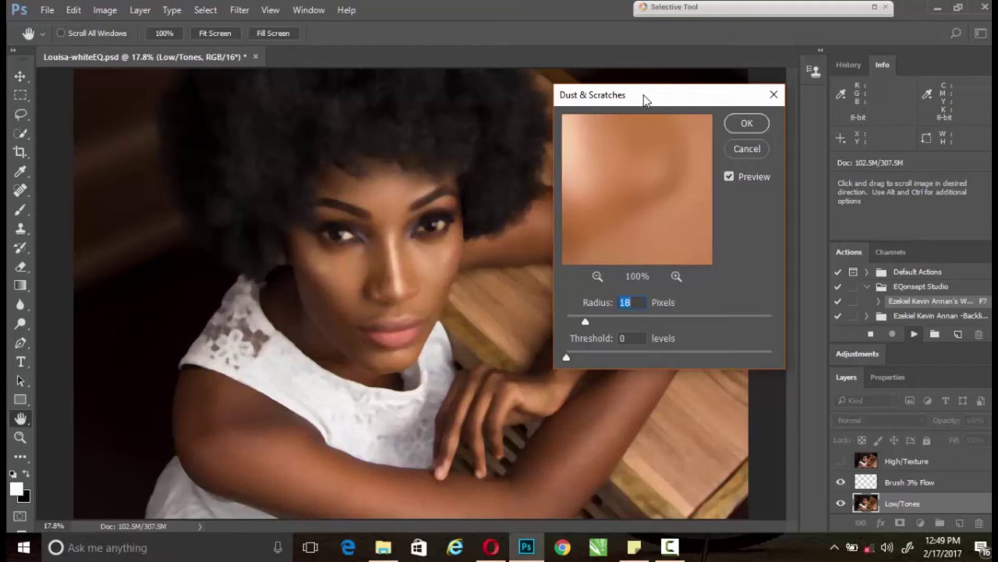
type("1")
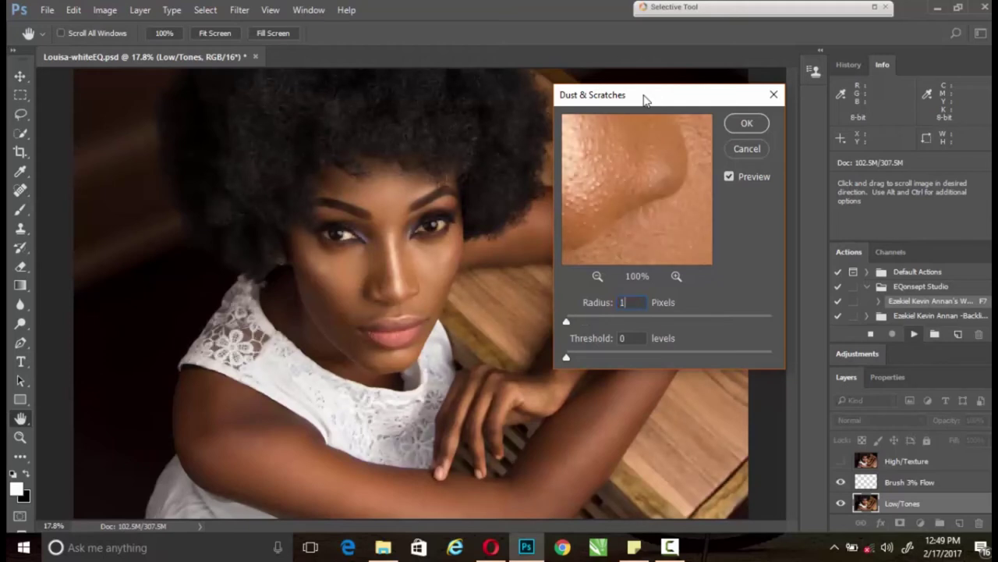
type("6")
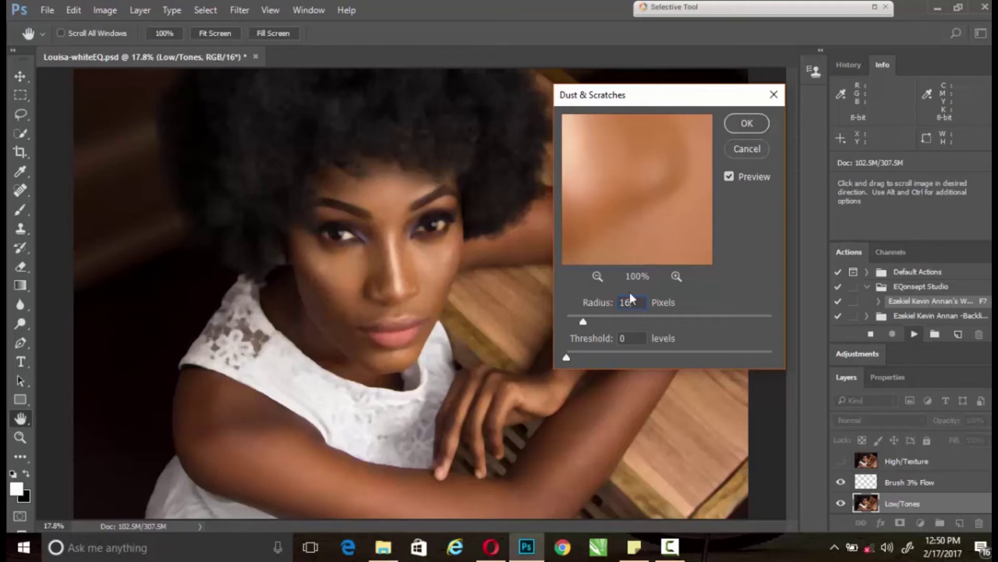
type("1")
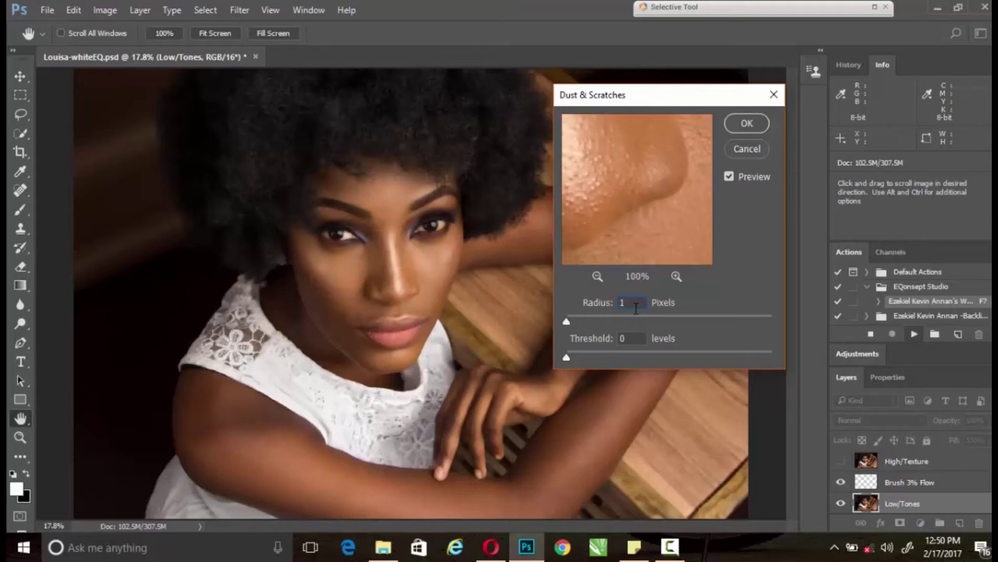
type("8")
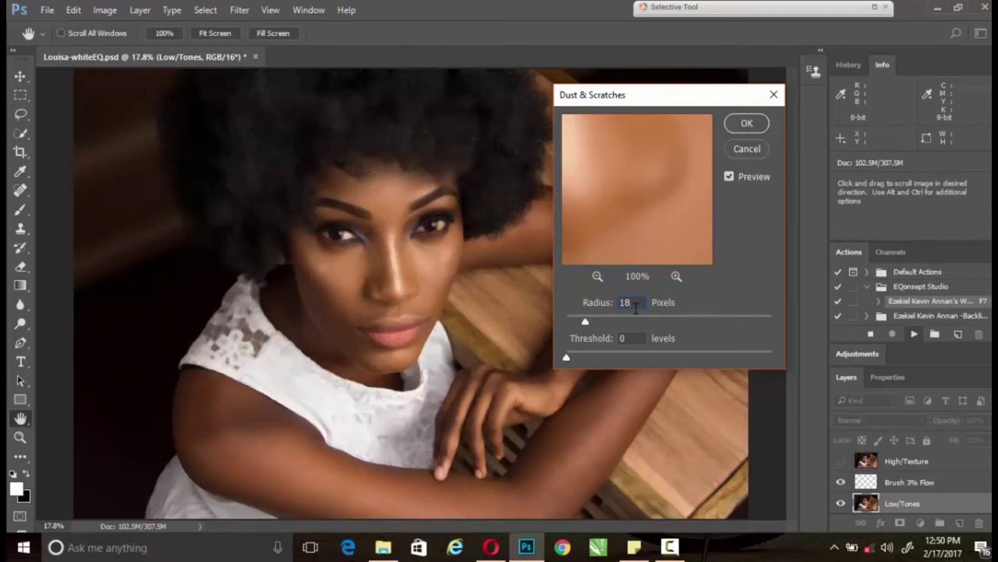
left_click(747, 123)
Step: Lasso the forehead with a 7 px feather, apply an 18-pixel Gaussian Blur, then deselect
key("v")
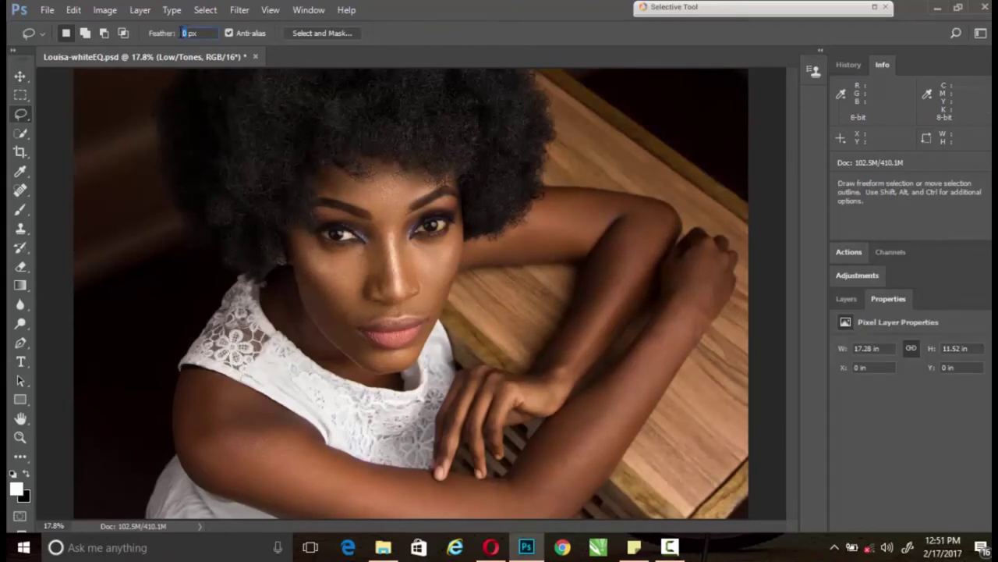
type("7")
key("Return")
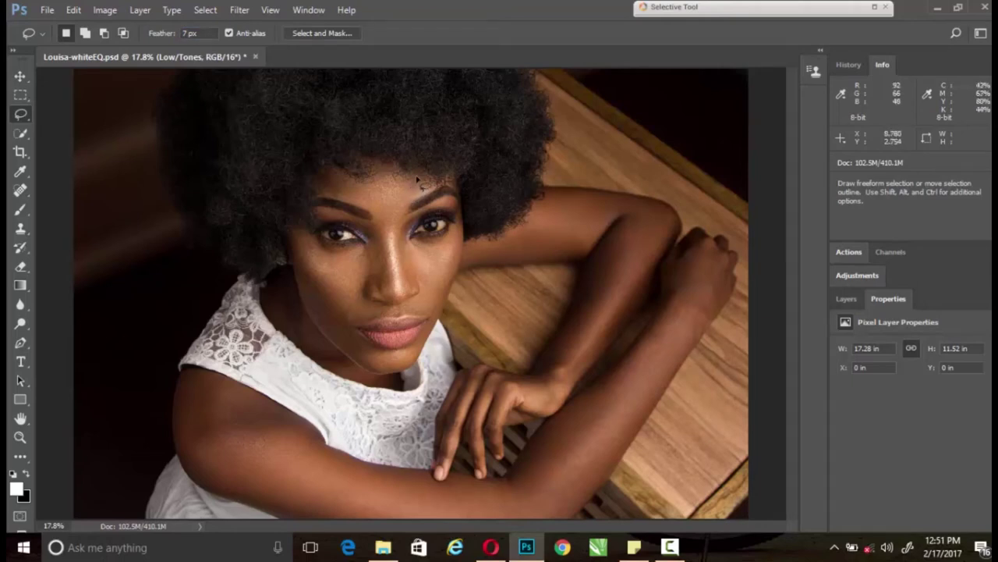
mouse_move(411, 180)
left_mouse_down()
mouse_move(364, 182)
mouse_move(363, 203)
mouse_move(425, 182)
left_mouse_up()
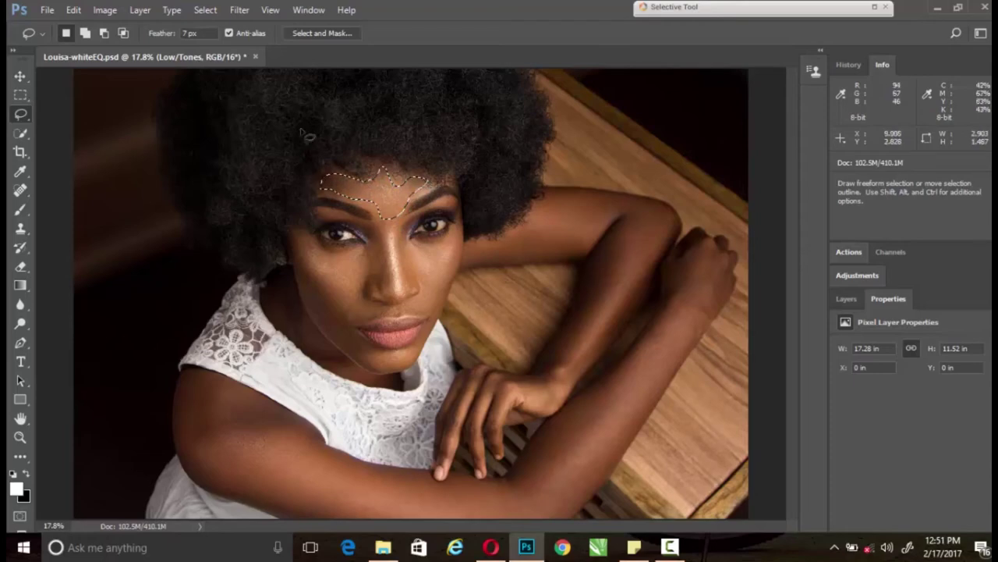
left_click(214, 12)
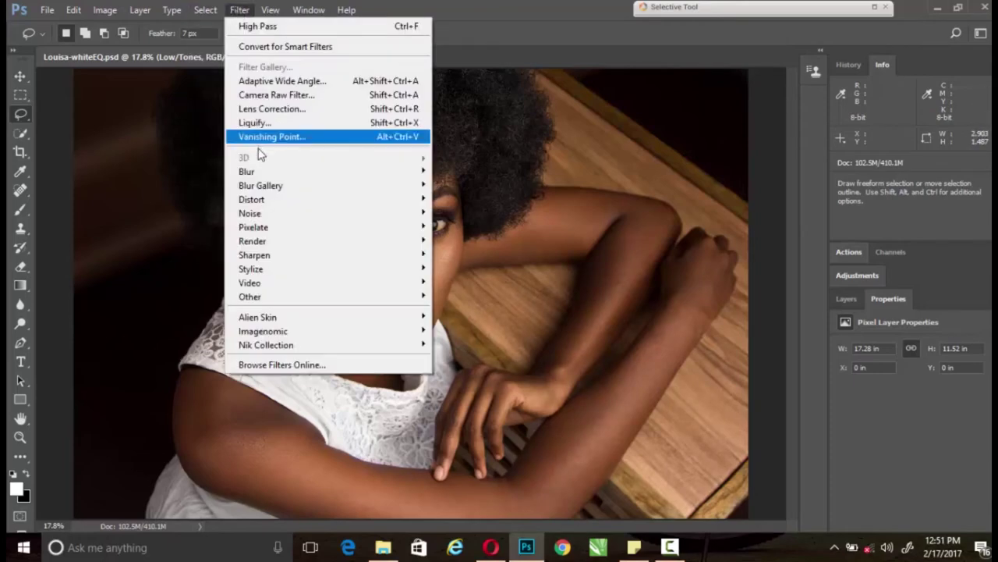
mouse_move(247, 170)
left_click(201, 226)
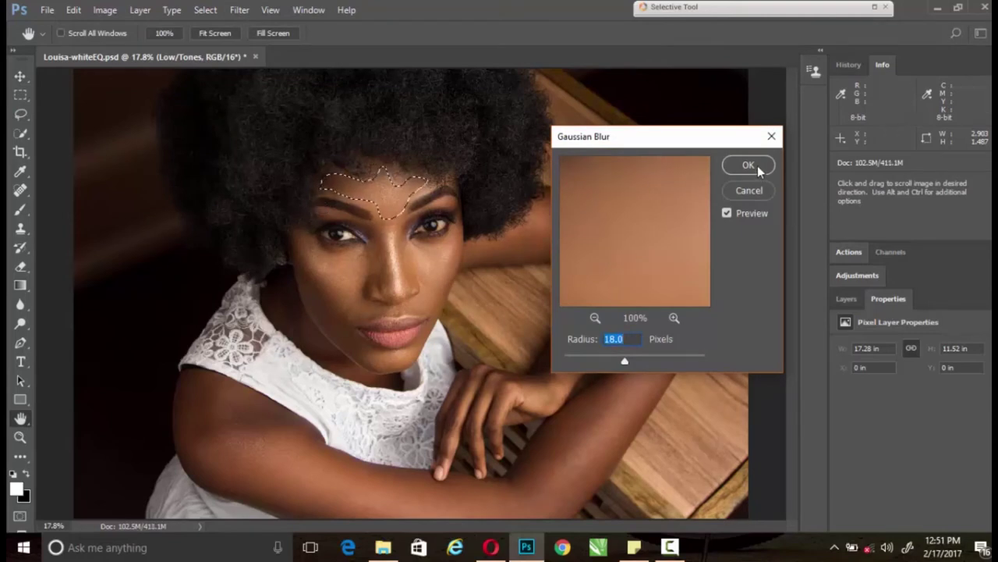
left_click(749, 165)
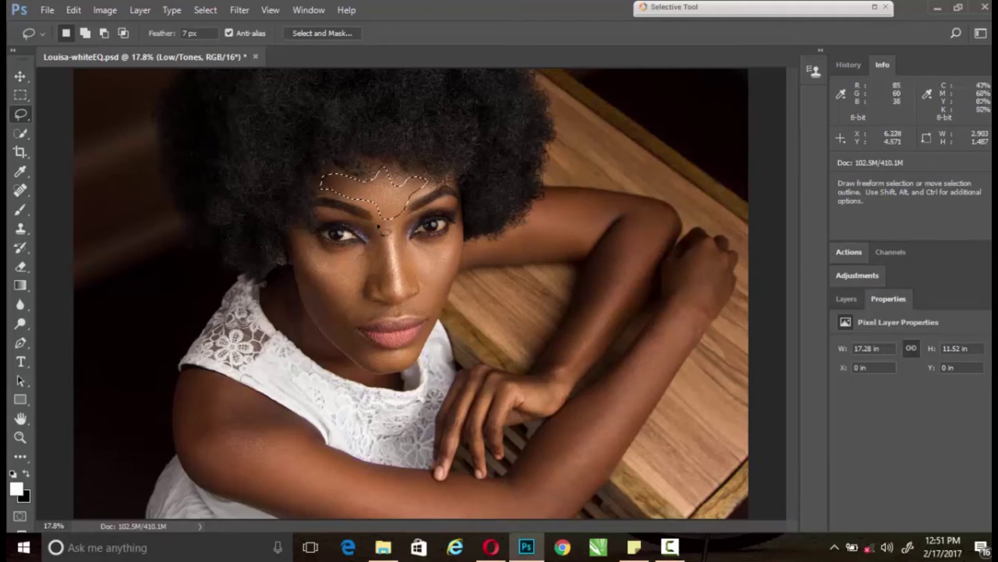
left_click(373, 227)
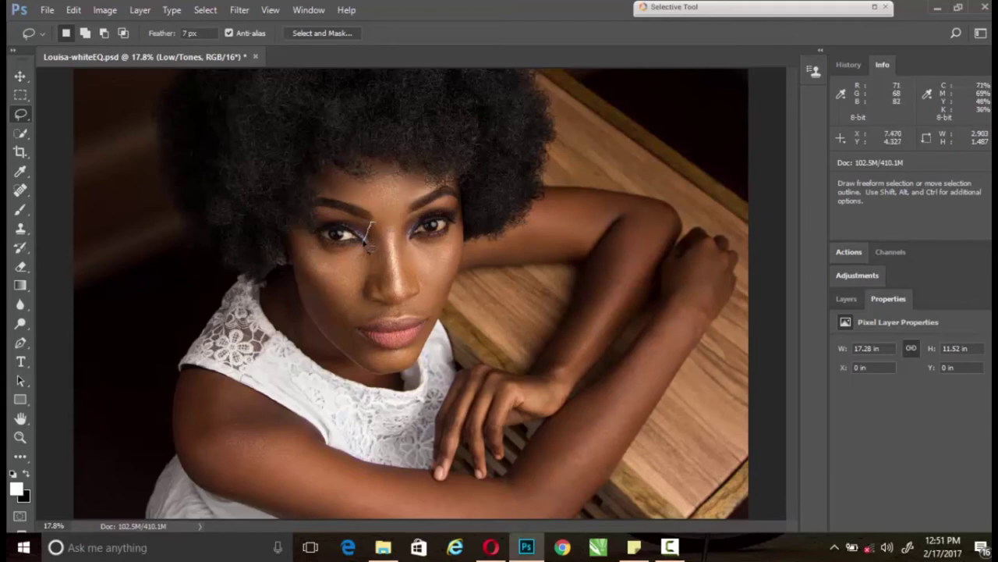
Step: Make feathered lasso selections beside the nose, along the left cheek and under the right eye
mouse_move(357, 254)
left_mouse_down()
mouse_move(338, 253)
mouse_move(387, 233)
mouse_move(388, 265)
left_mouse_up()
left_click_drag(394, 299, 386, 251)
left_click(363, 252)
left_click_drag(389, 241, 391, 230)
mouse_move(294, 243)
left_mouse_down()
mouse_move(368, 356)
mouse_move(358, 327)
mouse_move(375, 309)
left_mouse_up()
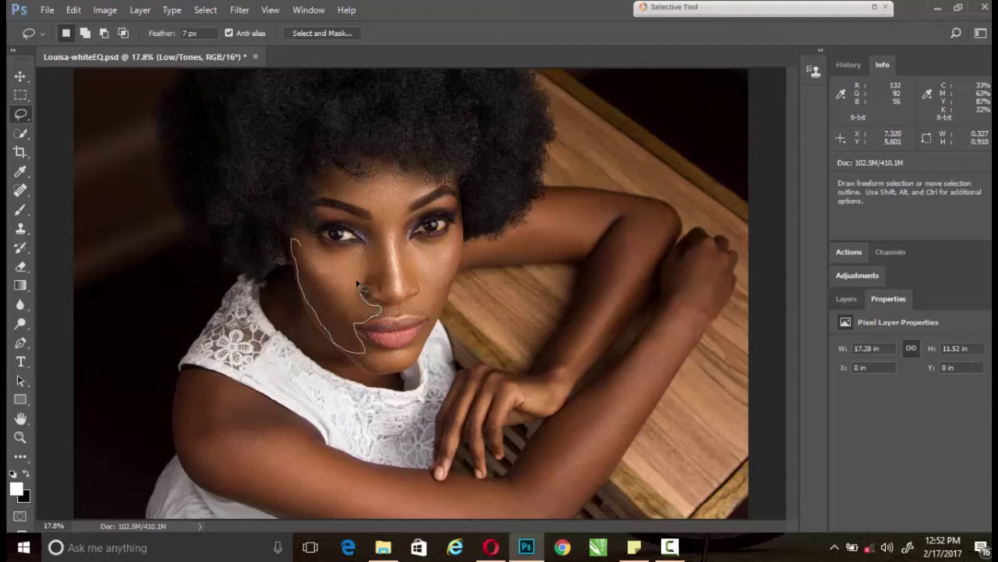
left_click_drag(348, 279, 312, 256)
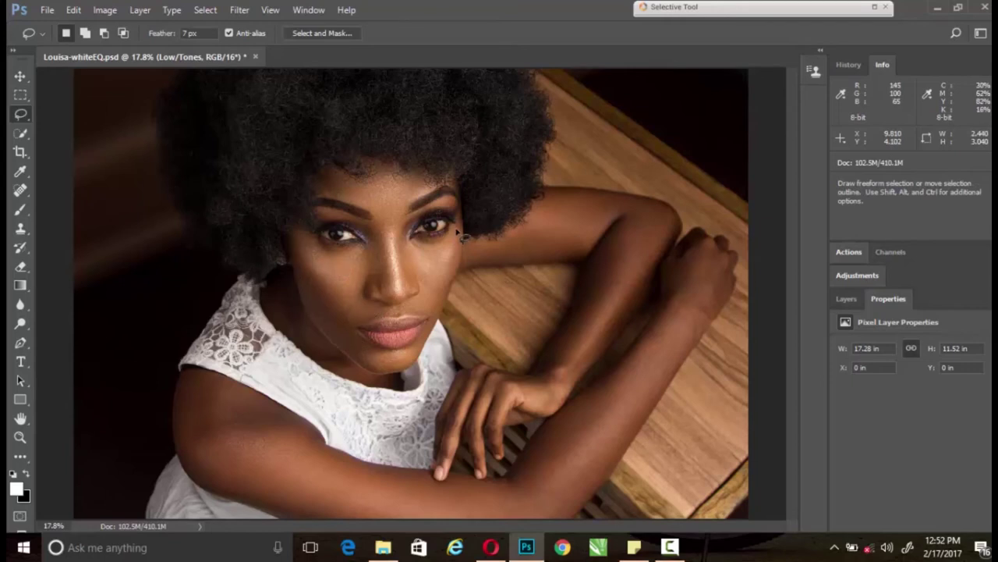
mouse_move(455, 231)
left_mouse_down()
mouse_move(449, 242)
mouse_move(403, 250)
mouse_move(423, 291)
mouse_move(417, 308)
left_mouse_up()
left_click_drag(460, 235, 462, 237)
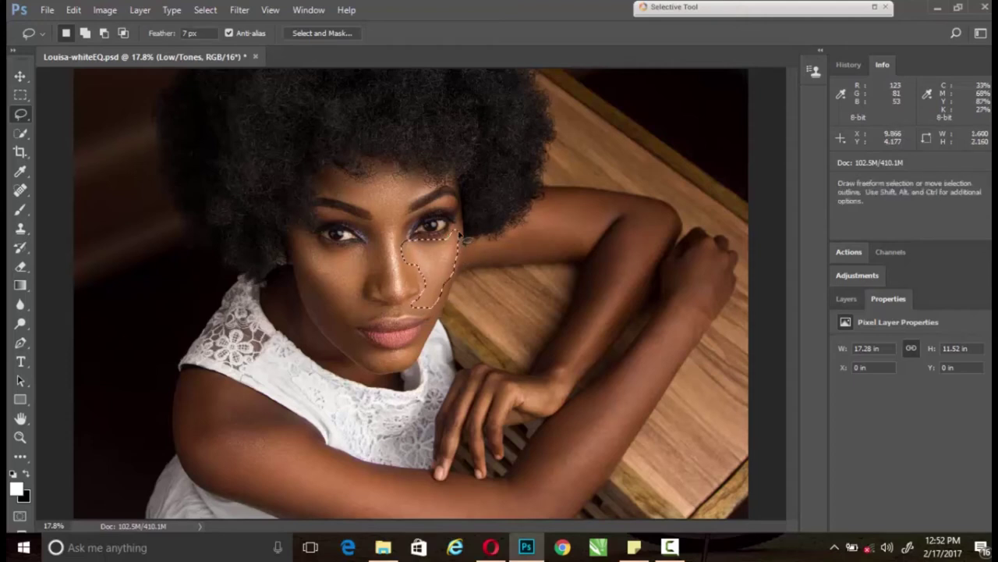
left_click(405, 357)
Step: Lasso the chin, right eyebrow, eye and neck in turn, clearing each selection
mouse_move(395, 357)
left_mouse_down()
mouse_move(376, 356)
mouse_move(421, 346)
left_mouse_up()
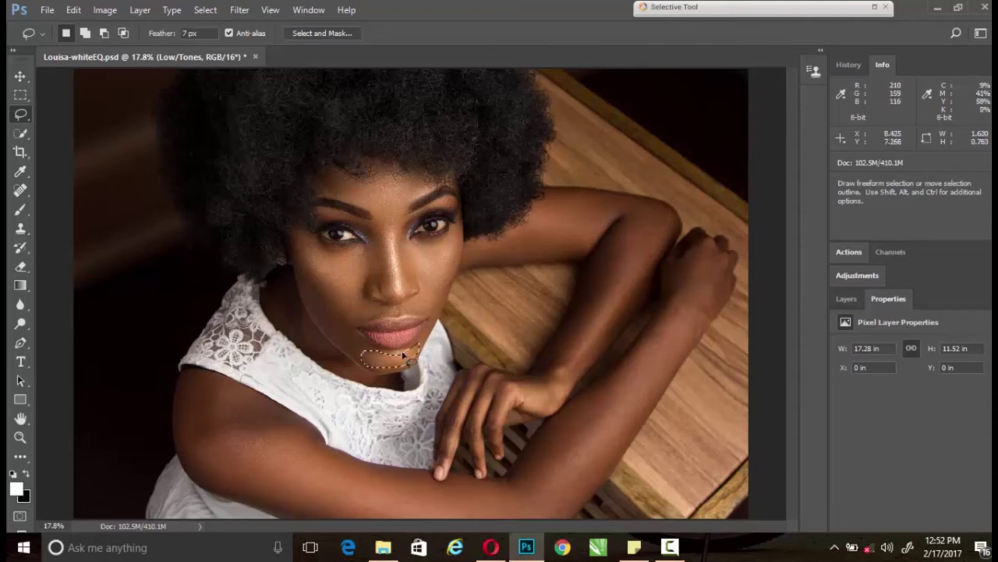
left_click_drag(422, 348, 404, 356)
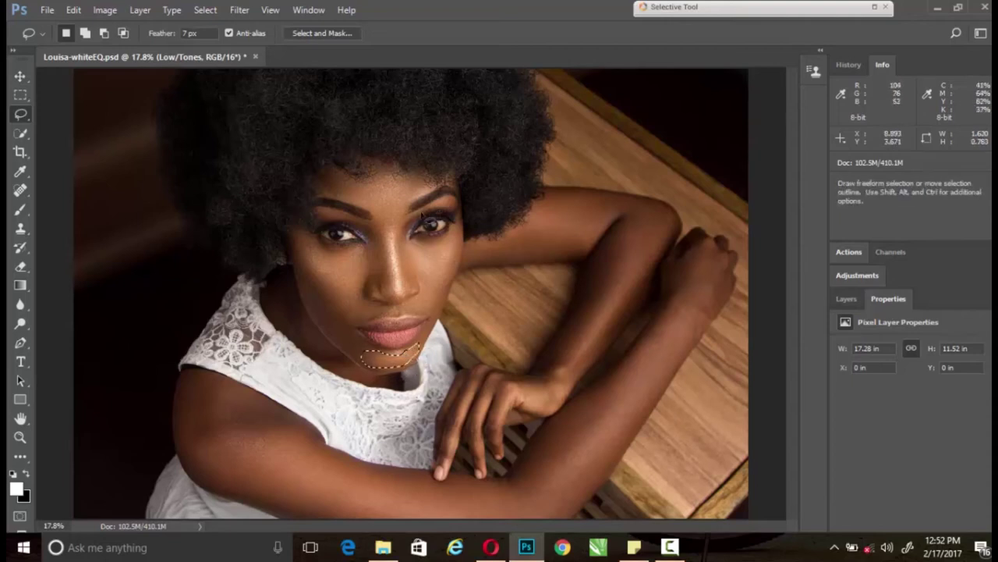
mouse_move(450, 205)
left_mouse_down()
mouse_move(468, 217)
mouse_move(460, 207)
left_mouse_up()
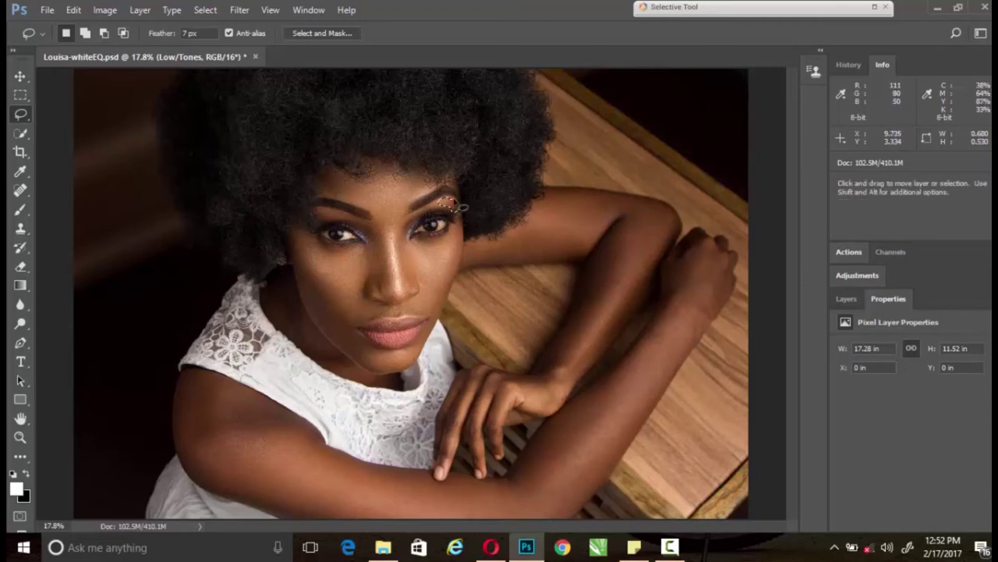
left_click(336, 217)
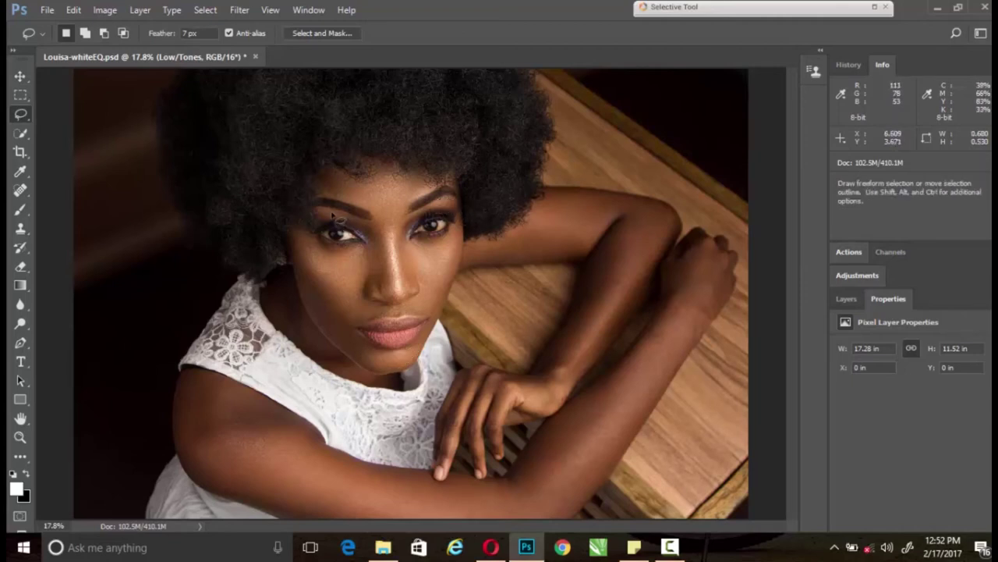
mouse_move(318, 211)
left_mouse_down()
mouse_move(365, 235)
mouse_move(320, 212)
left_mouse_up()
left_click_drag(279, 276, 298, 336)
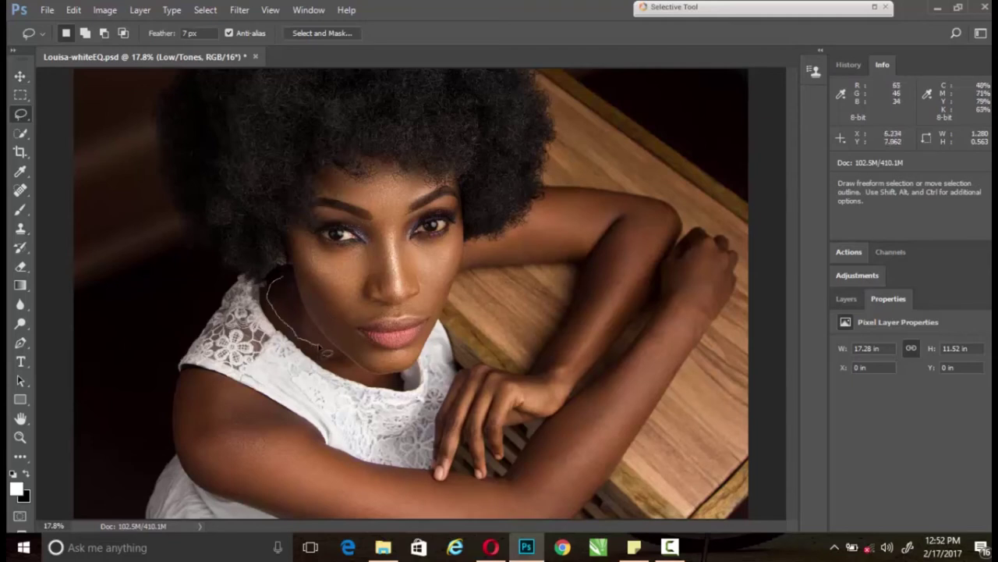
left_click_drag(299, 339, 297, 283)
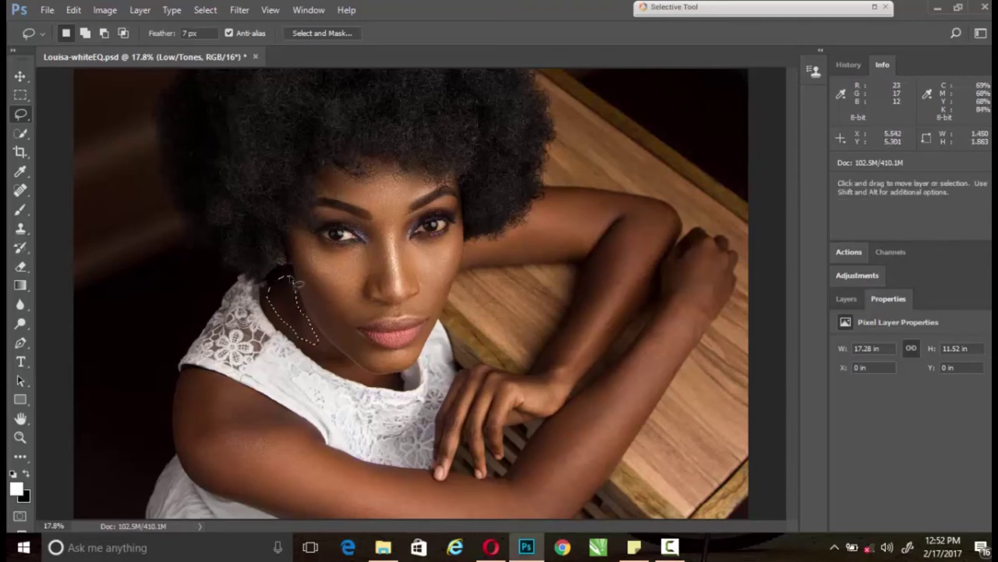
left_click(341, 365)
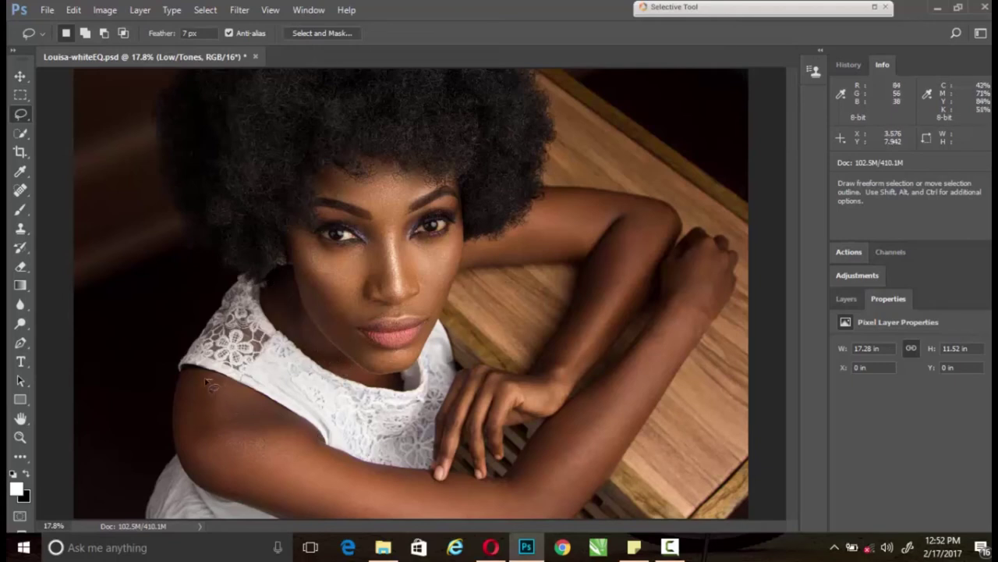
Step: Lasso the upper arm, forearm edge, raised arm and hand one at a time, deselecting between
mouse_move(208, 381)
left_mouse_down()
mouse_move(221, 484)
mouse_move(305, 438)
left_mouse_up()
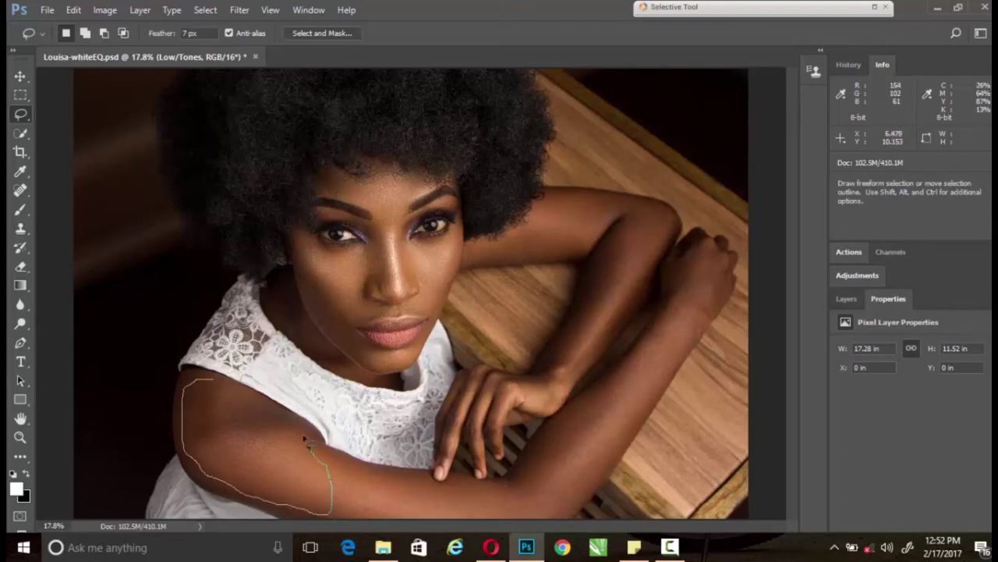
left_click_drag(221, 383, 221, 384)
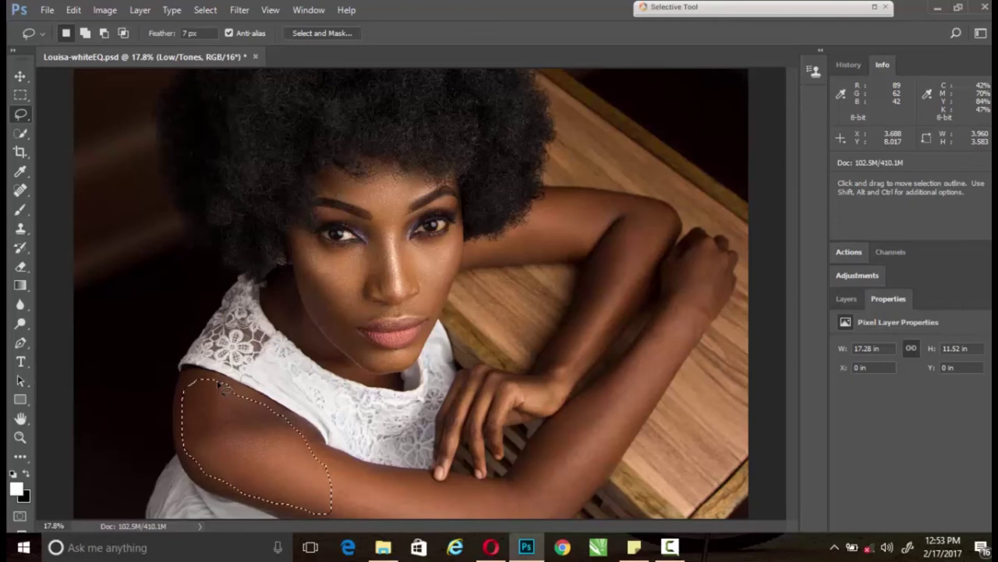
left_click(653, 219)
mouse_move(637, 223)
left_mouse_down()
mouse_move(586, 303)
mouse_move(570, 383)
mouse_move(663, 275)
mouse_move(672, 225)
left_mouse_up()
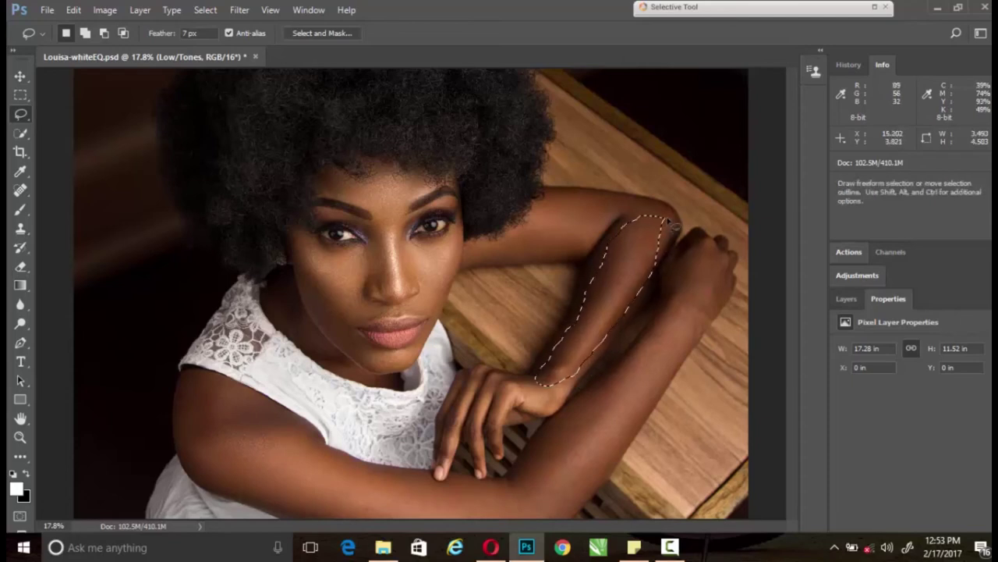
left_click(597, 204)
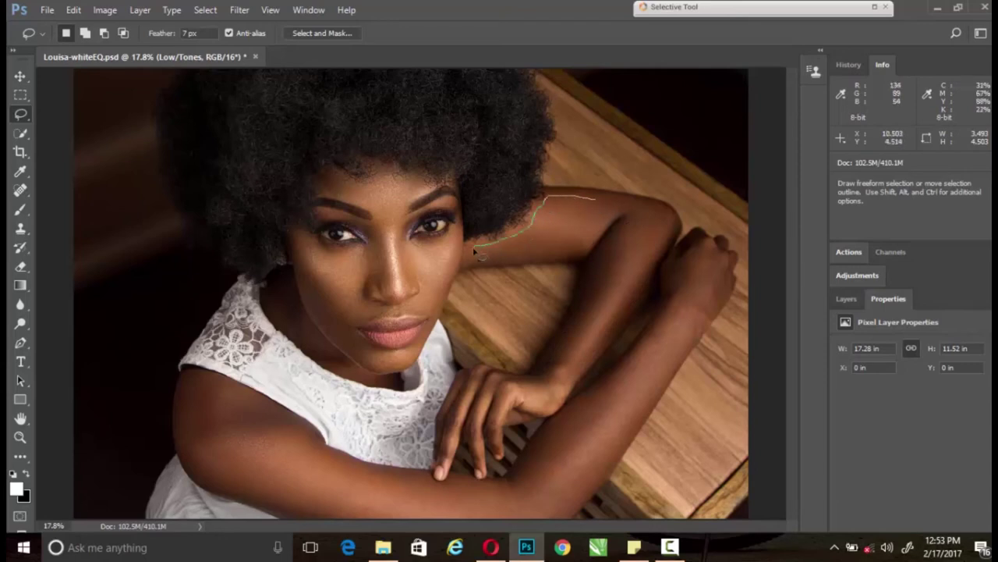
mouse_move(474, 249)
left_mouse_down()
mouse_move(592, 246)
mouse_move(620, 201)
left_mouse_up()
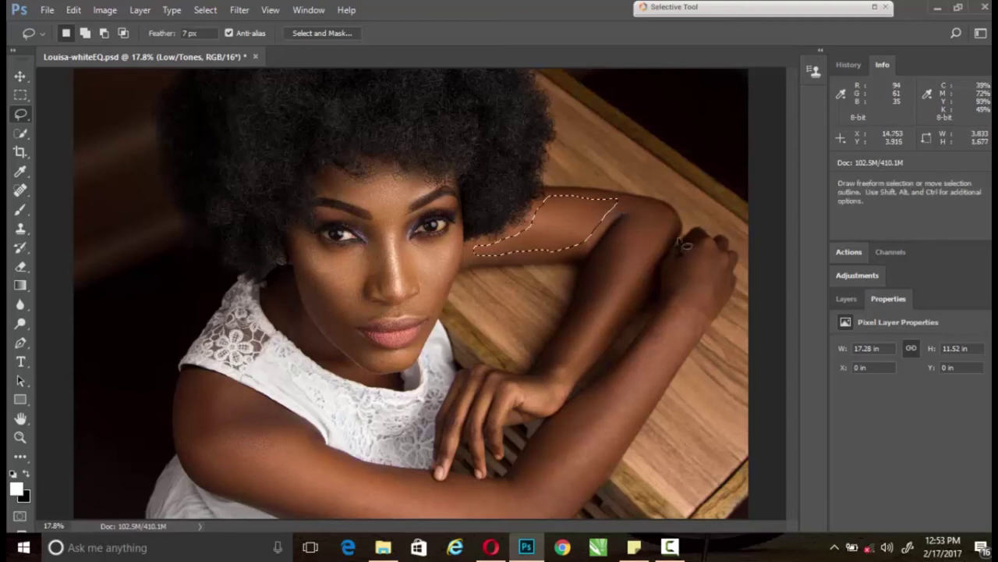
mouse_move(712, 257)
left_mouse_down()
mouse_move(702, 252)
mouse_move(671, 290)
left_mouse_up()
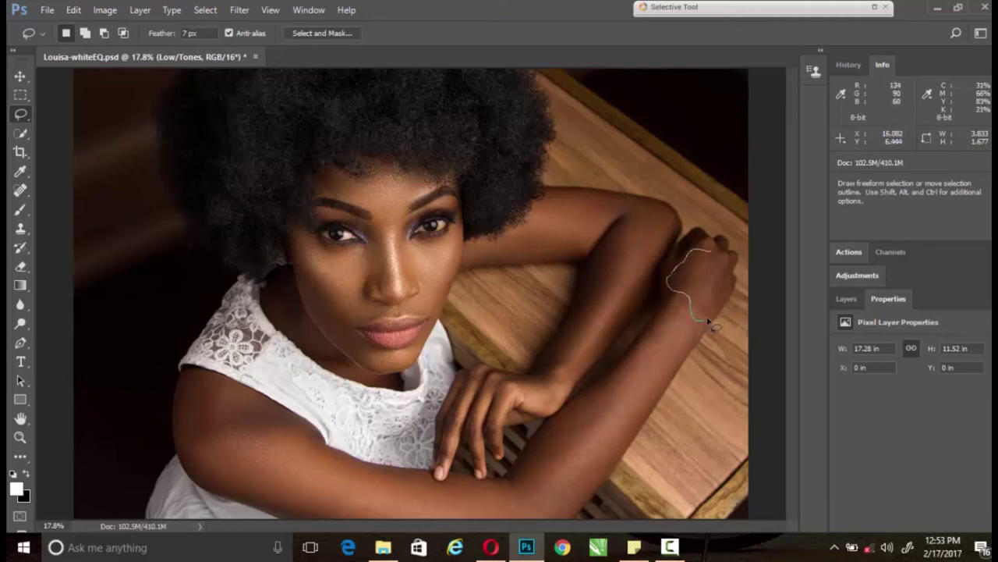
mouse_move(711, 324)
left_mouse_down()
mouse_move(731, 294)
mouse_move(730, 264)
left_mouse_up()
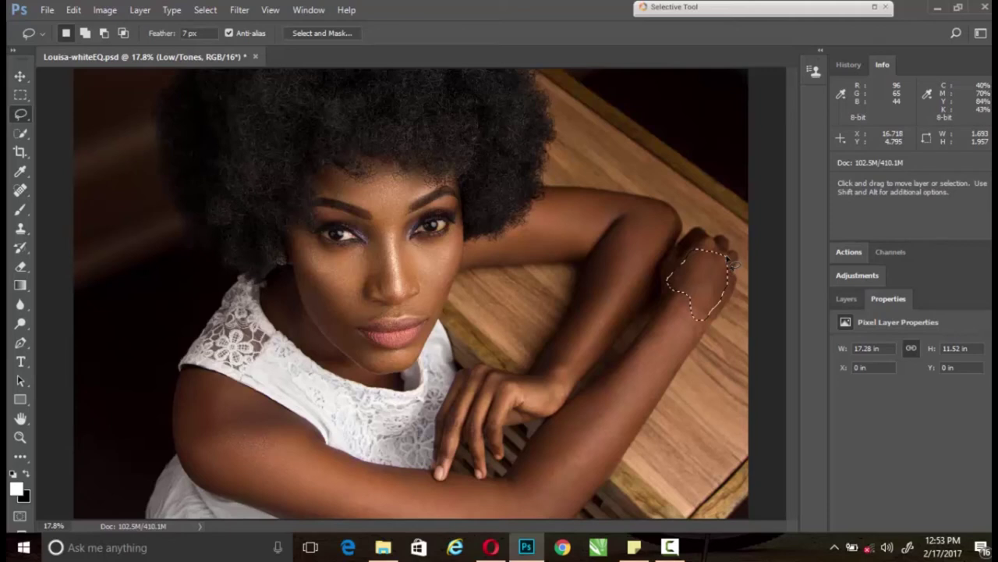
left_click(680, 321)
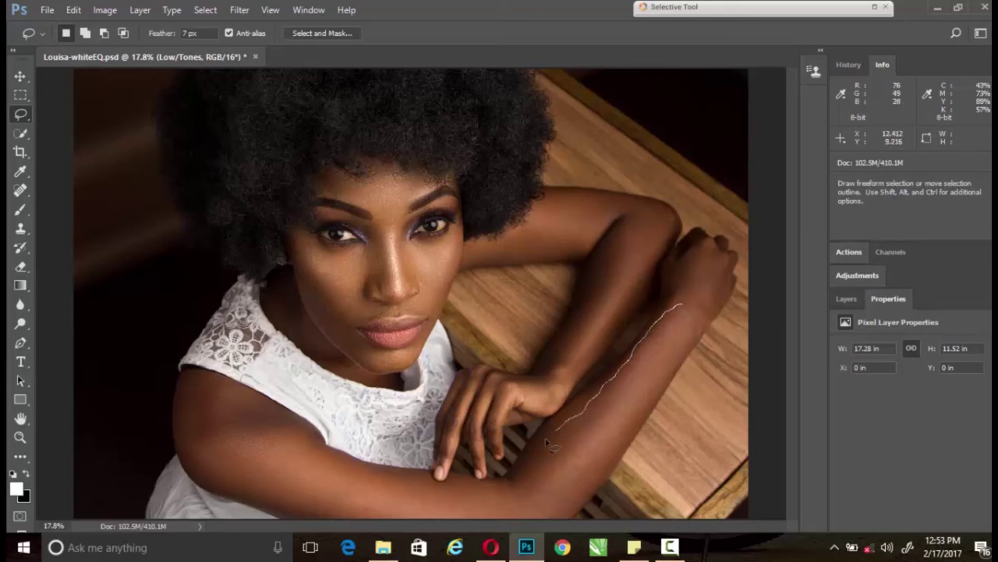
Step: Lasso the lower forearm, the arm's lower edge and the hand and wrist, clearing each
left_click_drag(550, 443, 526, 474)
left_click_drag(624, 444, 701, 320)
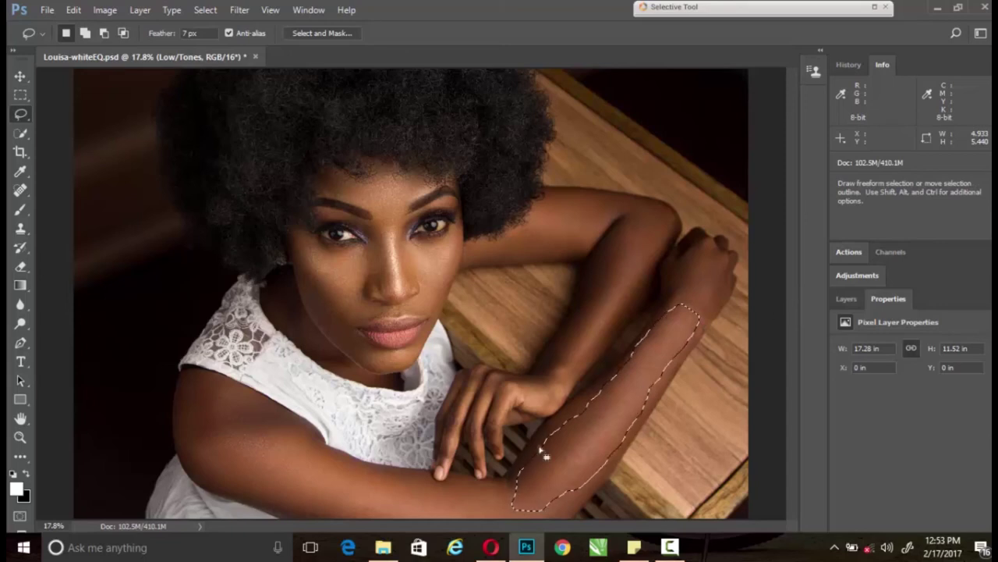
left_click(503, 503)
mouse_move(504, 503)
left_mouse_down()
mouse_move(549, 535)
mouse_move(550, 507)
left_mouse_up()
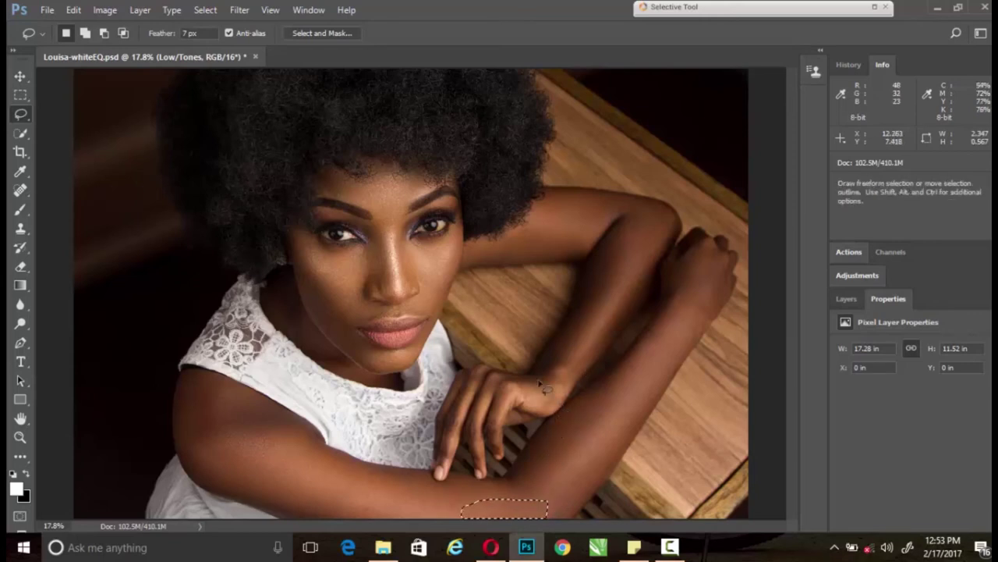
left_click_drag(548, 384, 559, 413)
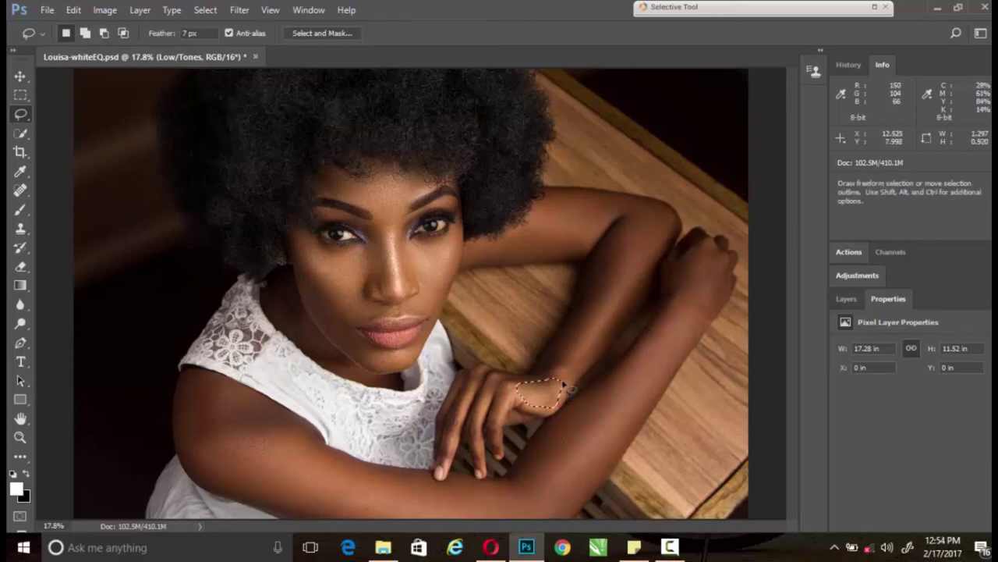
left_click_drag(558, 414, 548, 383)
left_click(508, 396)
Step: Lasso a small hand area and the fingers with the ring, then deselect everything
left_click_drag(508, 410, 510, 388)
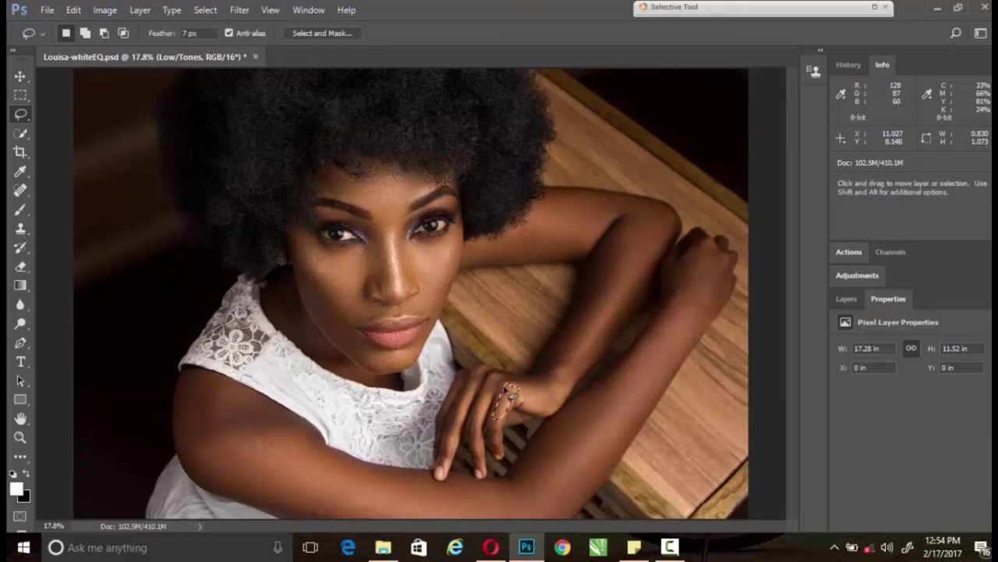
left_click(498, 381)
left_click_drag(489, 394, 504, 389)
left_click(479, 380)
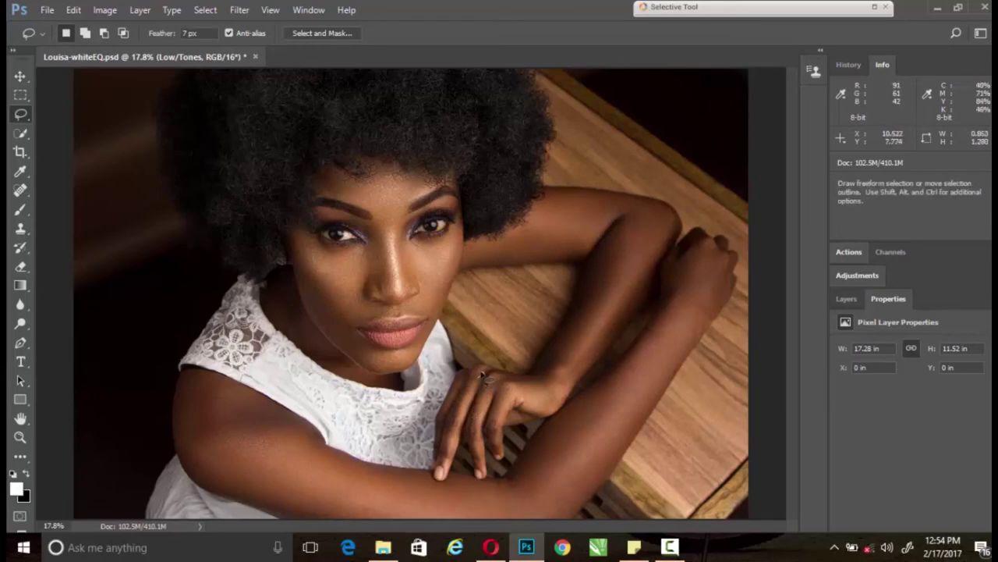
mouse_move(469, 393)
left_mouse_down()
mouse_move(458, 421)
mouse_move(484, 382)
left_mouse_up()
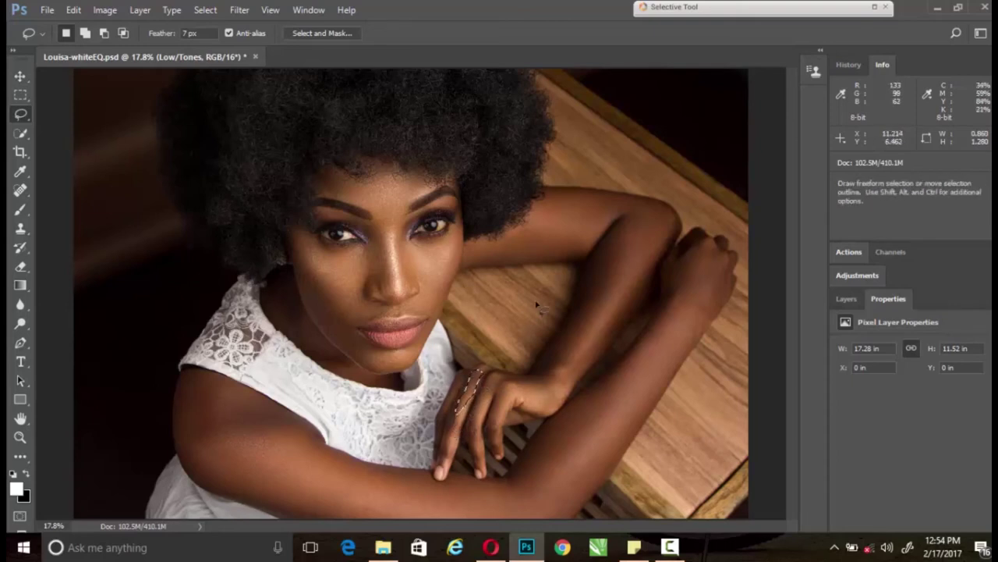
key("ctrl+d")
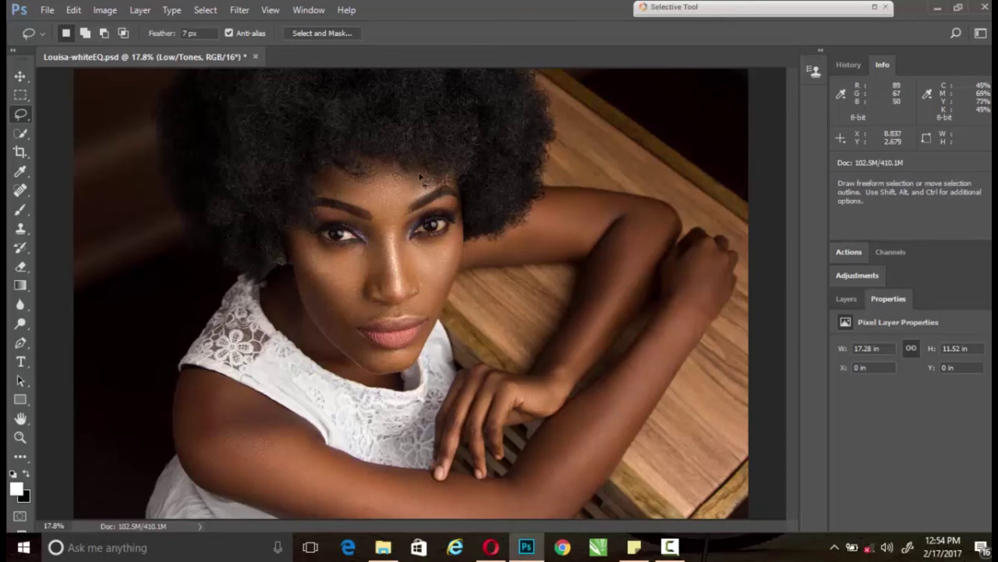
Step: Lasso the forehead, the area above the upper lip and the inner eye corner, then deselect
mouse_move(407, 178)
left_mouse_down()
mouse_move(419, 171)
mouse_move(322, 201)
mouse_move(377, 206)
mouse_move(334, 171)
left_mouse_up()
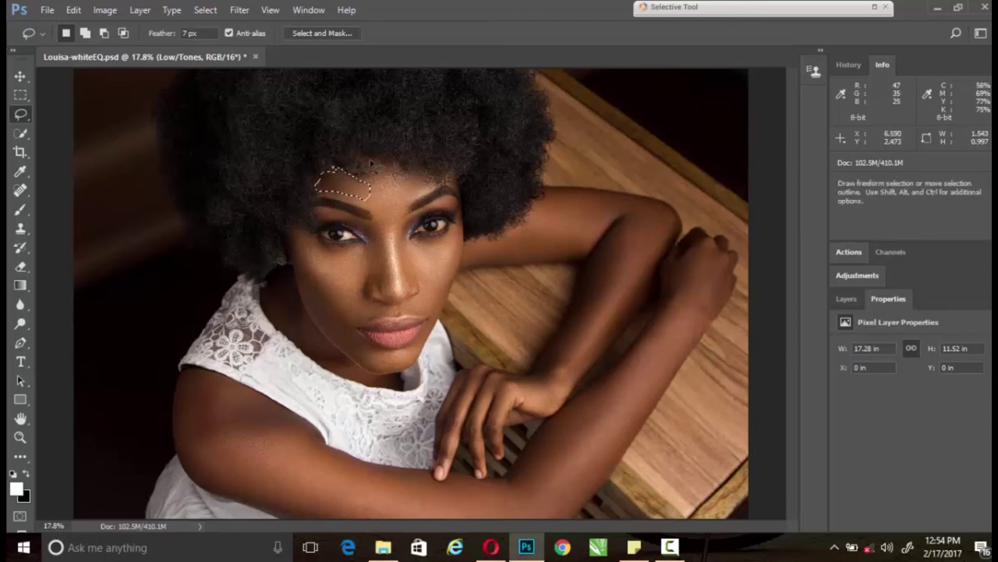
left_click(388, 176)
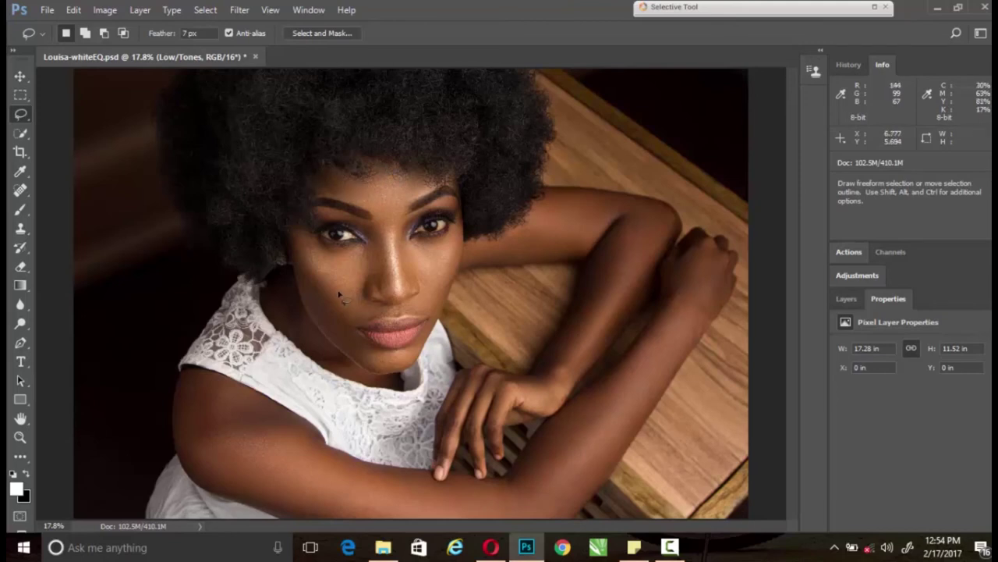
mouse_move(412, 305)
left_mouse_down()
mouse_move(405, 311)
mouse_move(428, 312)
mouse_move(363, 316)
left_mouse_up()
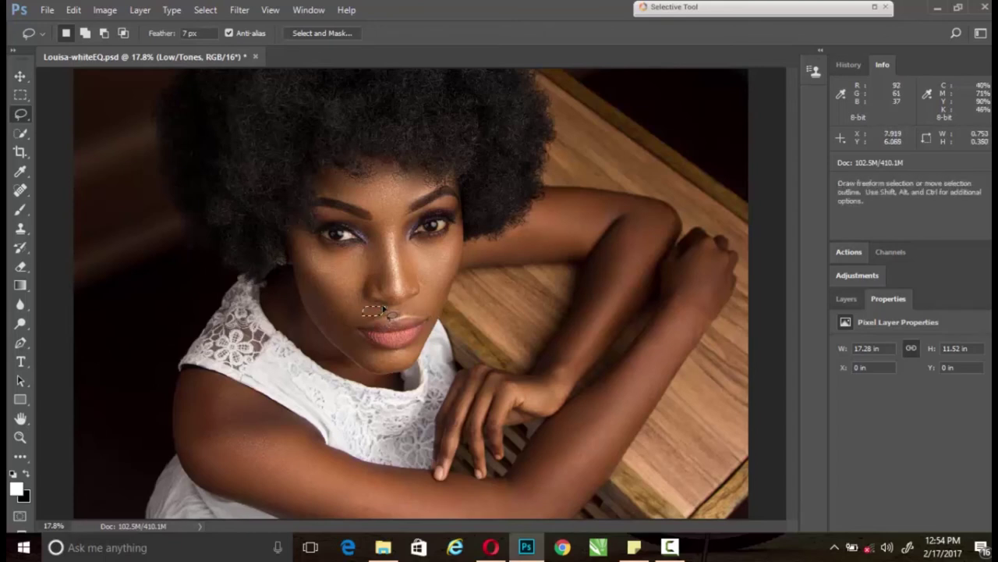
mouse_move(363, 316)
left_mouse_down()
mouse_move(384, 310)
mouse_move(406, 265)
left_mouse_up()
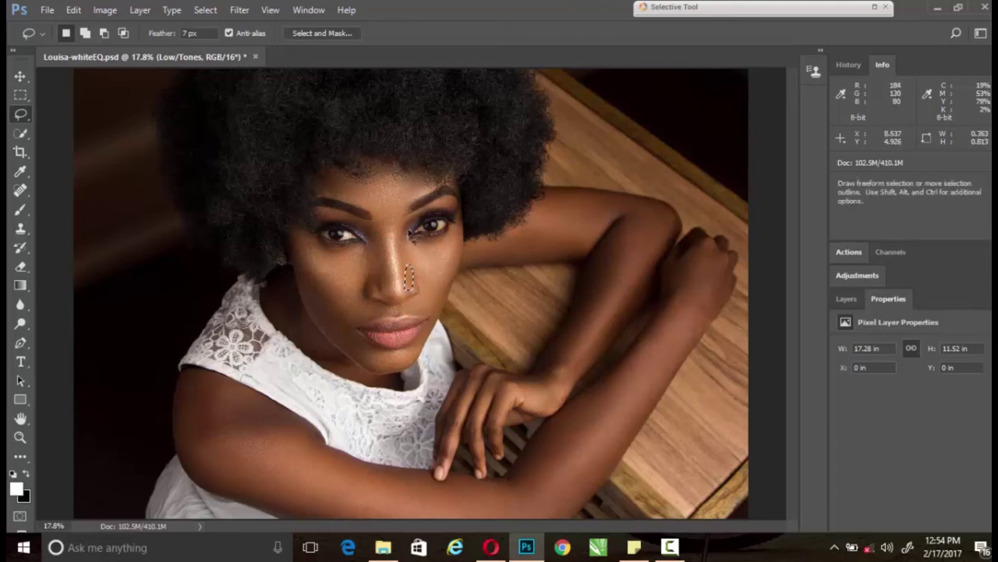
left_click_drag(408, 222, 410, 229)
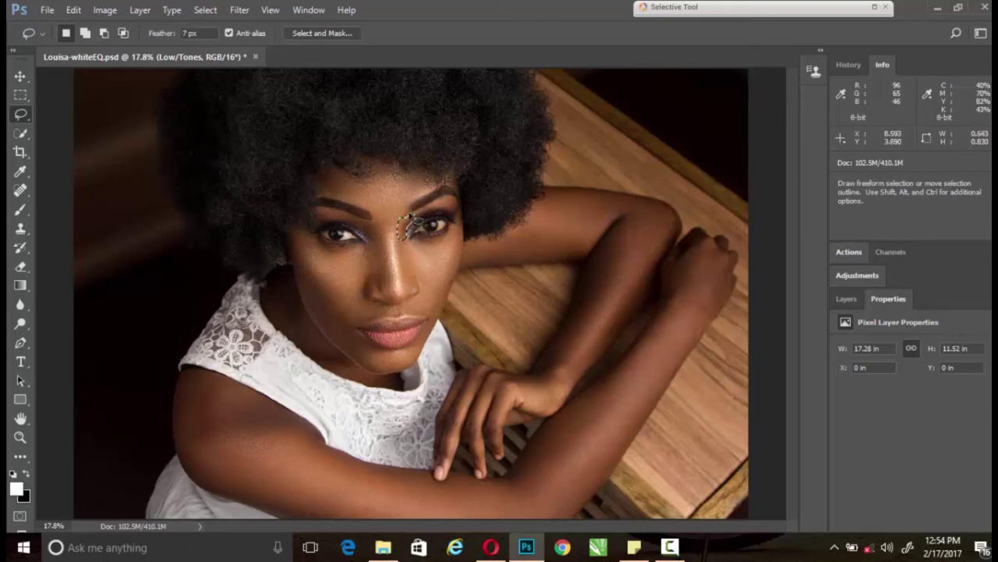
left_click_drag(409, 229, 411, 218)
left_click(394, 225)
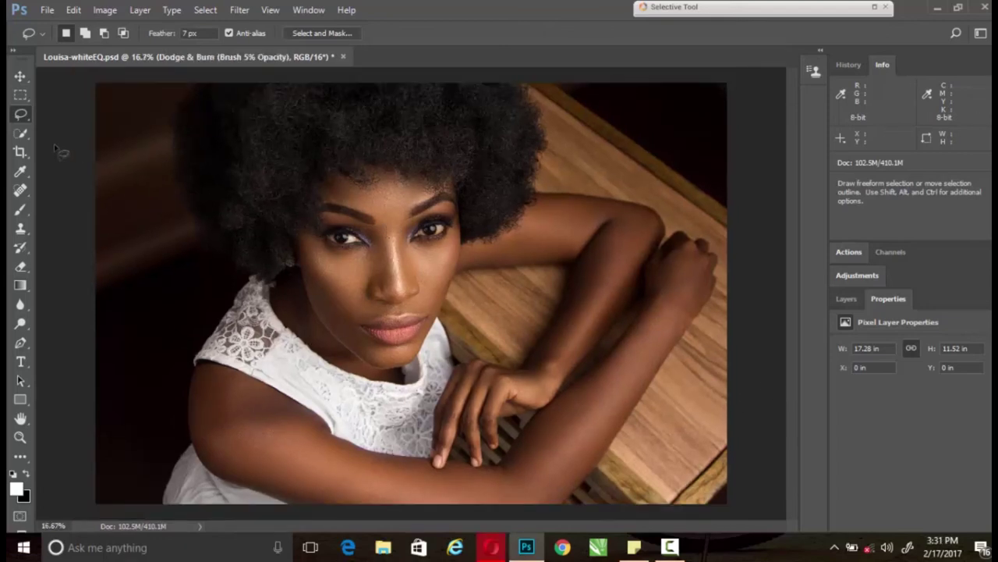
Step: Switch to the Brush tool and set its opacity to 6%
key("b")
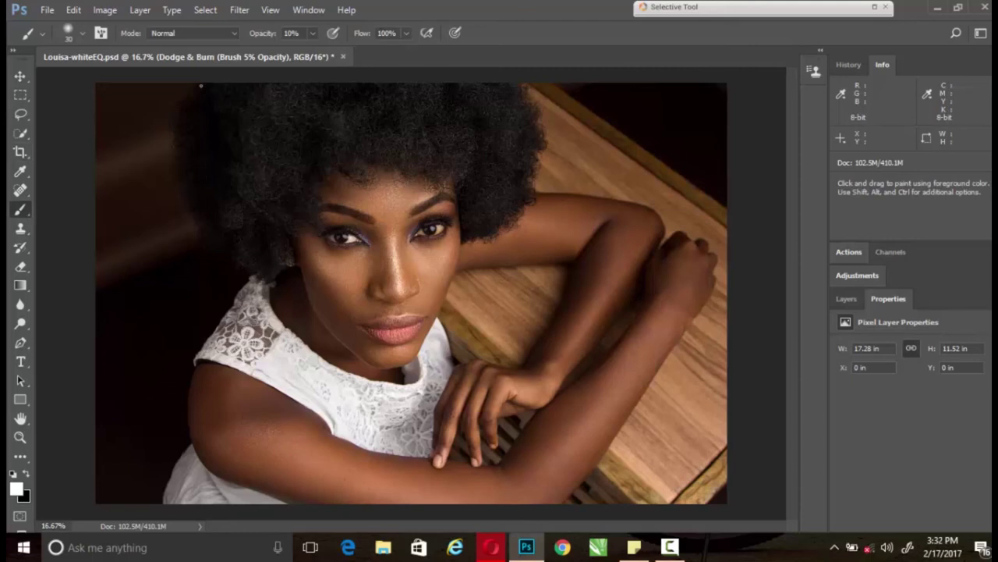
left_click(312, 34)
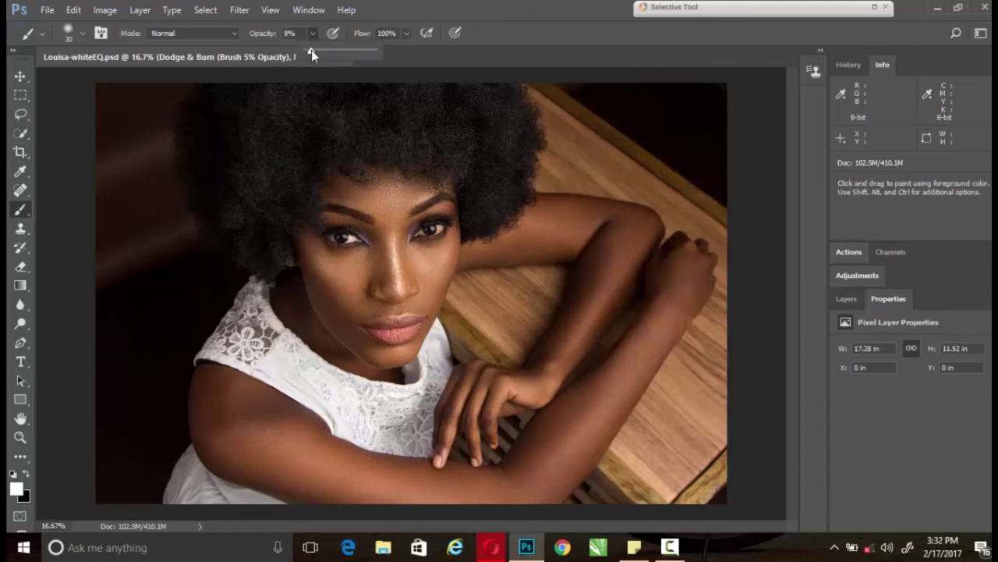
left_click(502, 29)
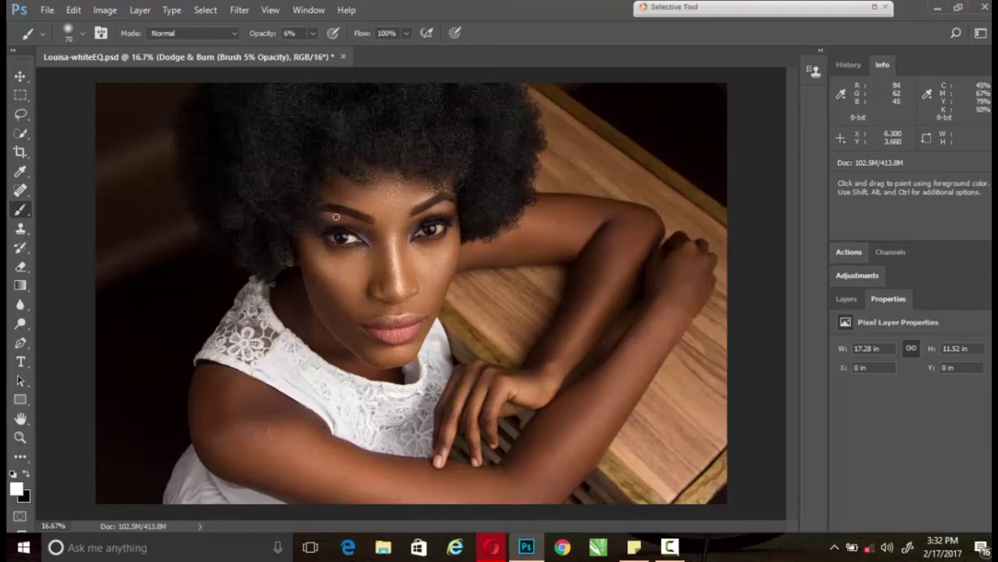
Step: Paint faint white strokes over the forehead, nose bridge and both cheeks, resizing the brush
left_click_drag(329, 216, 390, 203)
key("bracketright")
key("bracketright")
key("bracketright")
left_click_drag(387, 204, 396, 274)
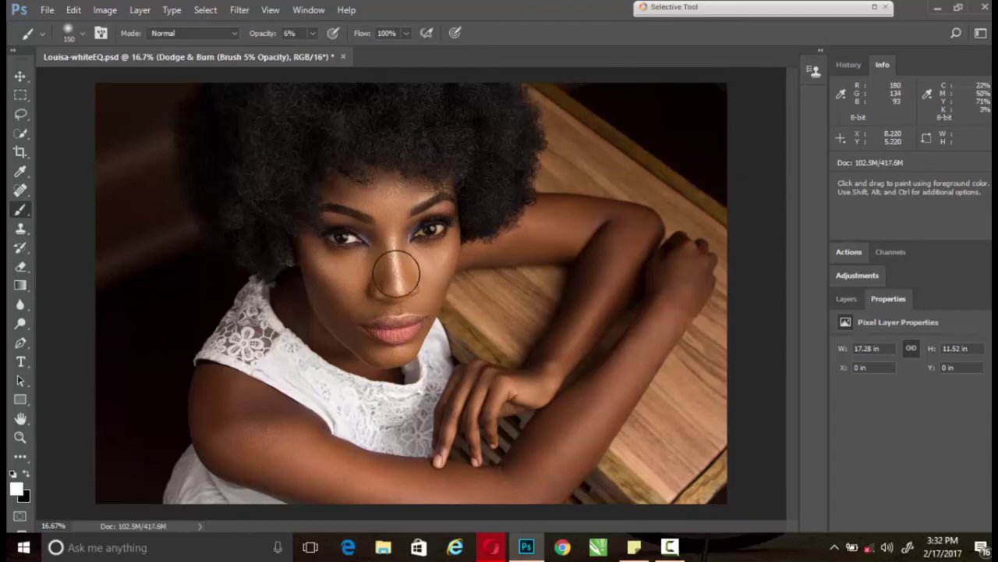
key("bracketleft")
key("bracketleft")
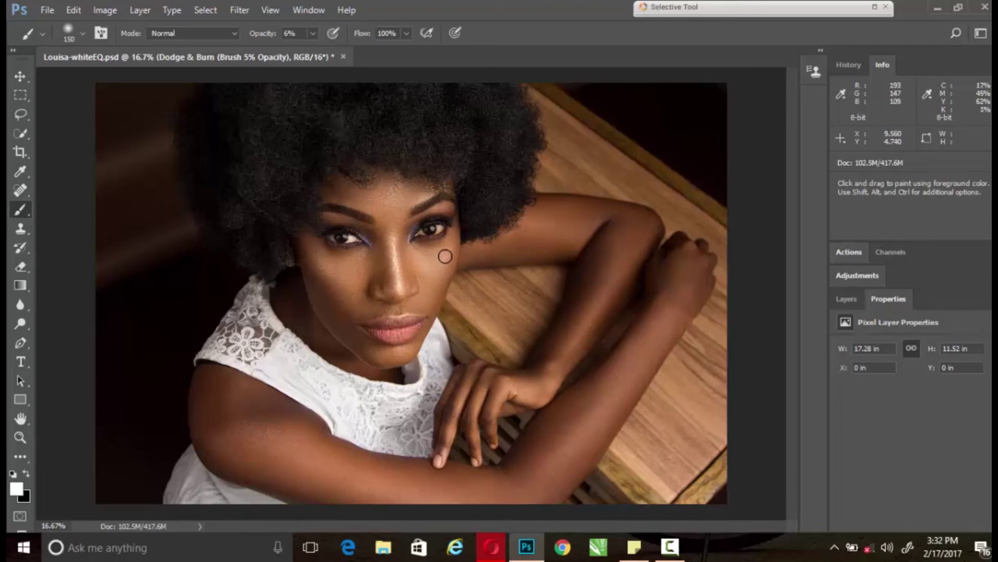
mouse_move(445, 257)
left_mouse_down()
mouse_move(437, 267)
mouse_move(414, 258)
mouse_move(452, 258)
left_mouse_up()
mouse_move(323, 295)
left_mouse_down()
mouse_move(317, 258)
mouse_move(335, 285)
mouse_move(361, 289)
left_mouse_up()
key("bracketleft")
key("bracketleft")
key("bracketleft")
key("bracketleft")
key("bracketleft")
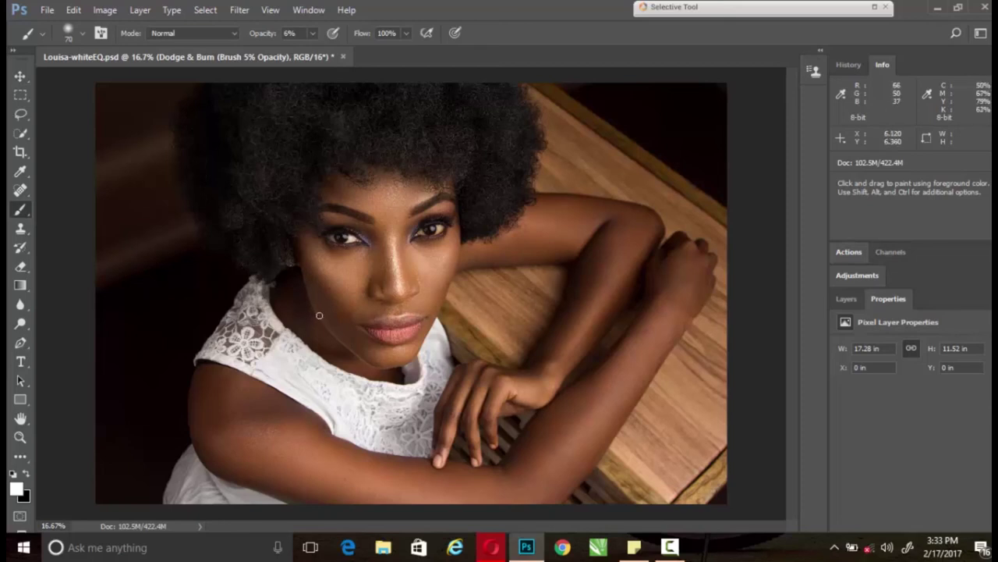
Step: Dodge the area near the chin, the fingers (two passes), the forearm and the upper arm with 6% white strokes
left_click_drag(369, 367, 380, 372)
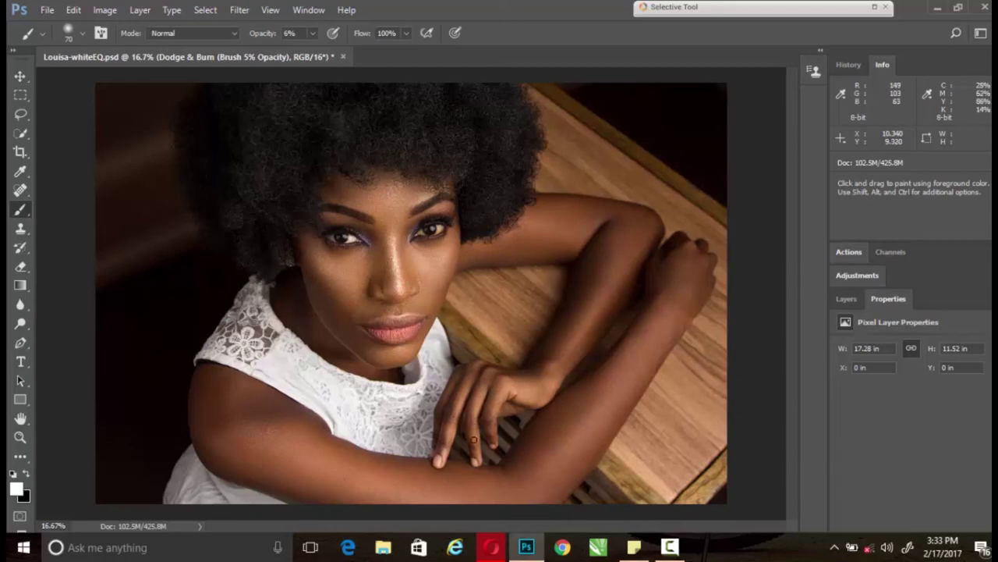
left_click_drag(477, 451, 476, 431)
left_click_drag(472, 379, 457, 413)
mouse_move(513, 385)
left_mouse_down()
mouse_move(627, 317)
mouse_move(547, 241)
left_mouse_up()
mouse_move(583, 228)
left_mouse_down()
mouse_move(632, 220)
mouse_move(567, 236)
left_mouse_up()
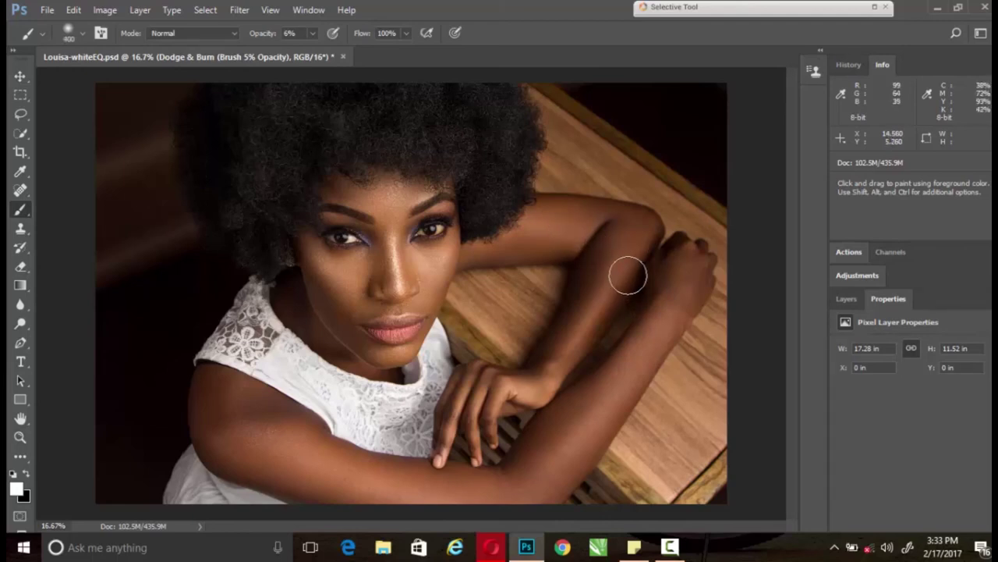
Step: Dodge the wrist, forearm, upper arm and dress neckline, then make black the painting colour
left_click(554, 371)
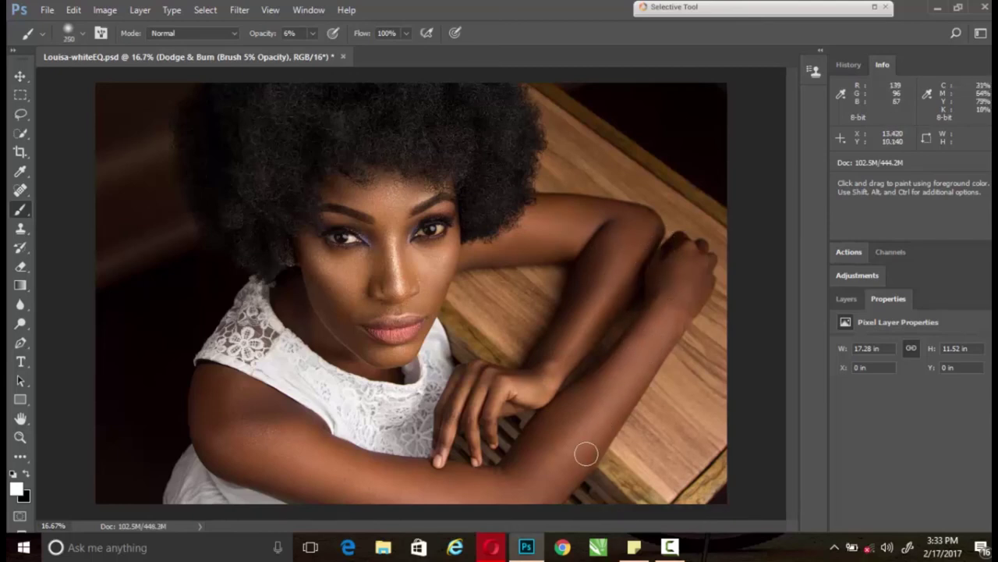
mouse_move(650, 352)
left_mouse_down()
mouse_move(556, 476)
mouse_move(286, 464)
left_mouse_up()
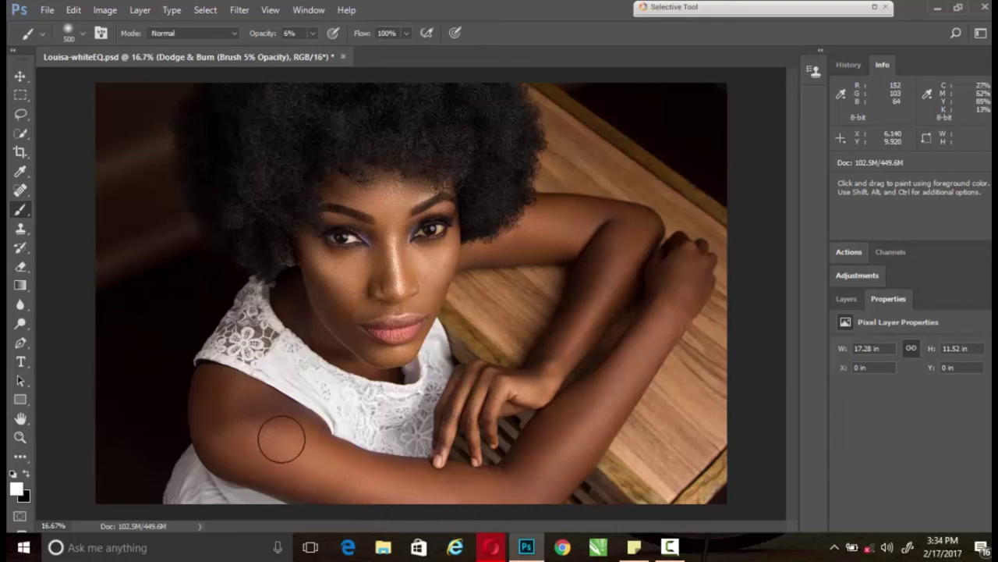
left_click_drag(245, 408, 249, 383)
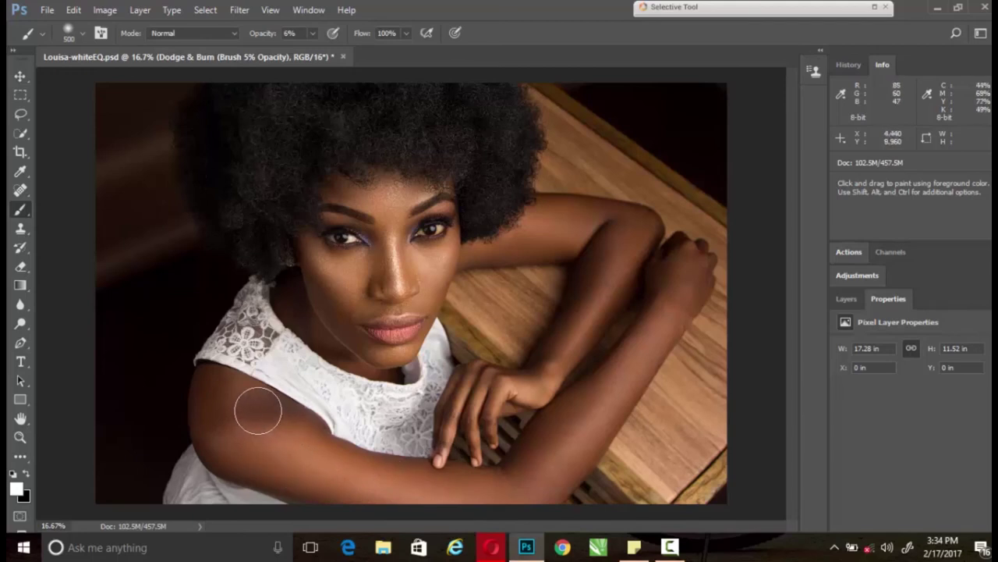
mouse_move(257, 409)
left_mouse_down()
mouse_move(318, 417)
mouse_move(274, 406)
left_mouse_up()
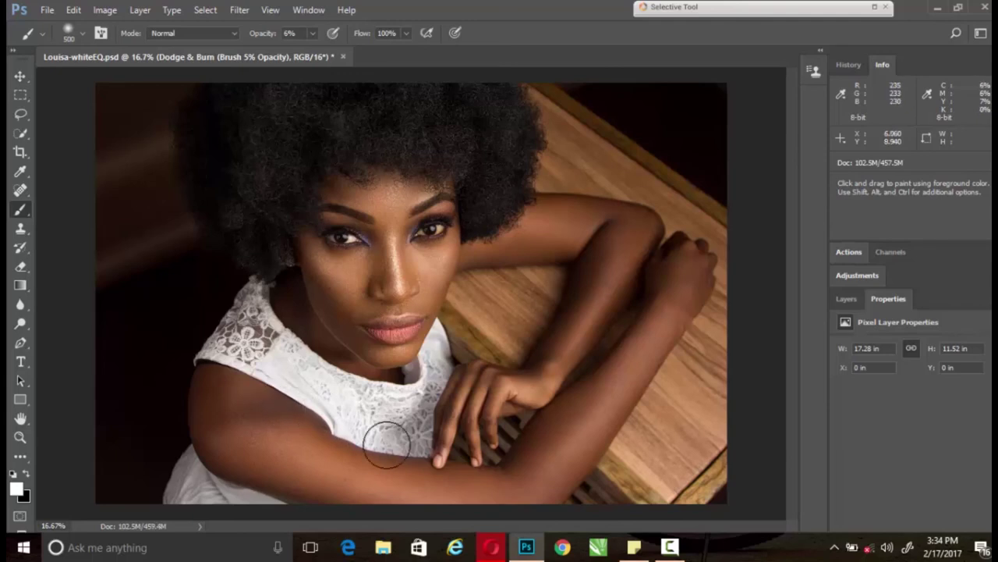
mouse_move(316, 377)
left_mouse_down()
mouse_move(297, 357)
mouse_move(383, 363)
left_mouse_up()
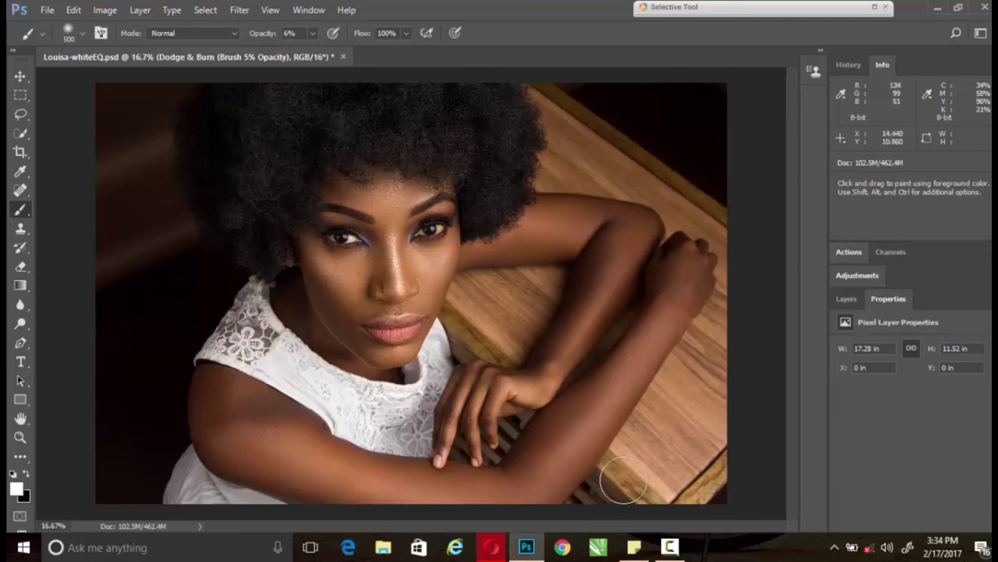
left_click_drag(321, 414, 312, 415)
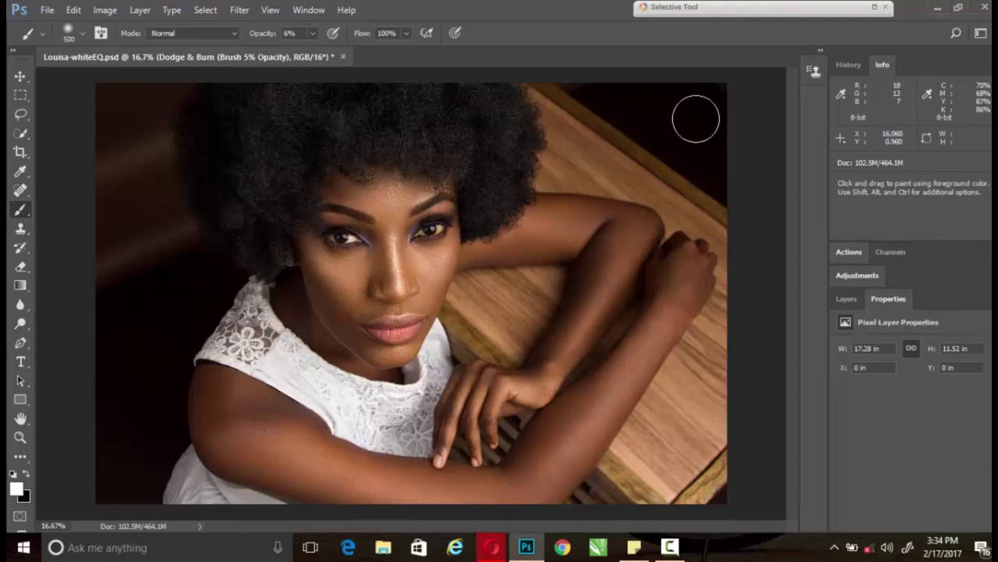
key("x")
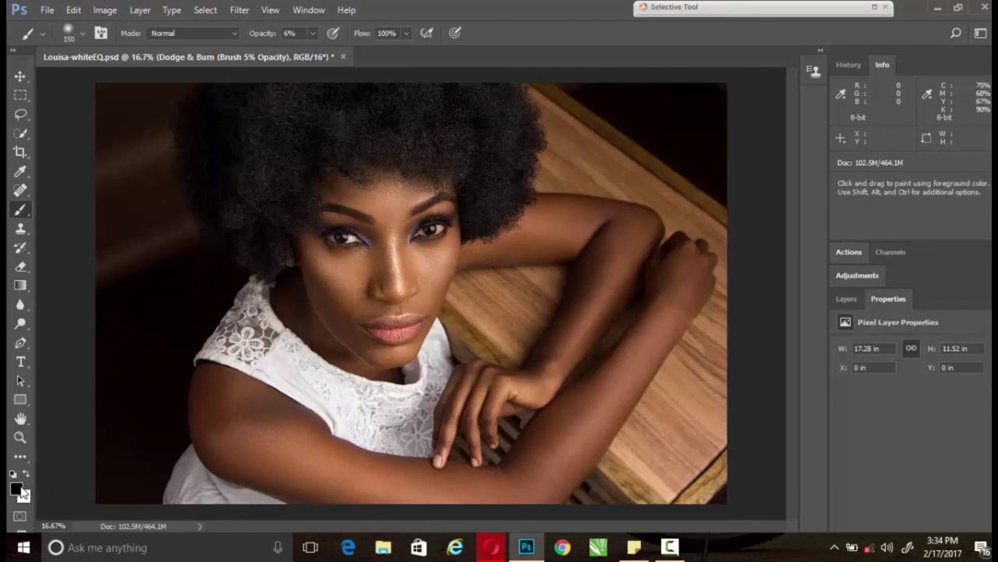
Step: With a slightly smaller brush and swapped colours, rework the forearm tone in two faint passes
key("bracketleft")
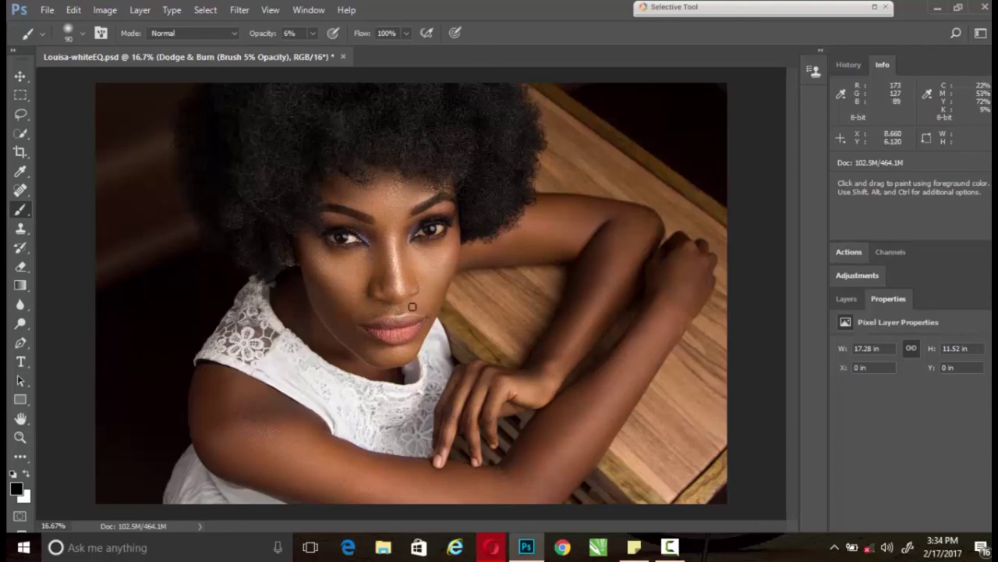
key("x")
key("x")
mouse_move(481, 462)
left_mouse_down()
mouse_move(424, 472)
mouse_move(364, 459)
mouse_move(311, 425)
mouse_move(329, 421)
mouse_move(223, 414)
mouse_move(208, 438)
left_mouse_up()
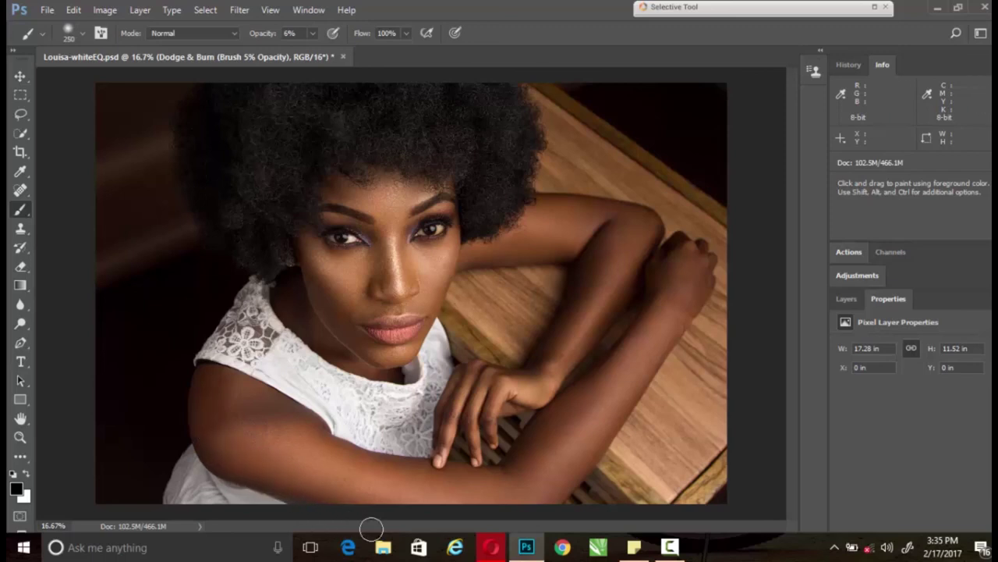
mouse_move(543, 472)
left_mouse_down()
mouse_move(611, 428)
mouse_move(584, 476)
mouse_move(705, 310)
left_mouse_up()
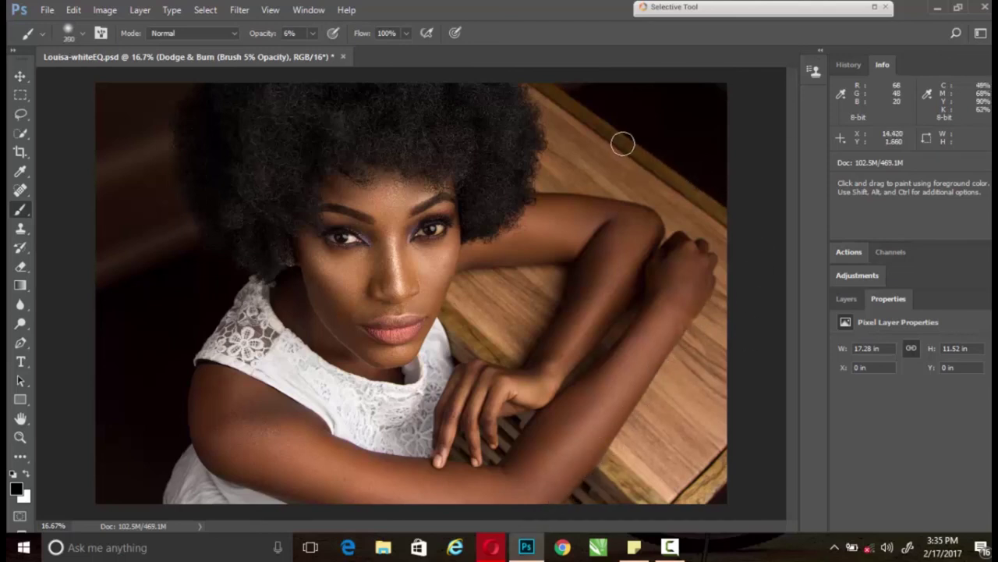
Step: With a larger brush, tone the table's upper and right edges, lower-left dress and upper-left background
key("bracketright")
key("bracketright")
key("bracketright")
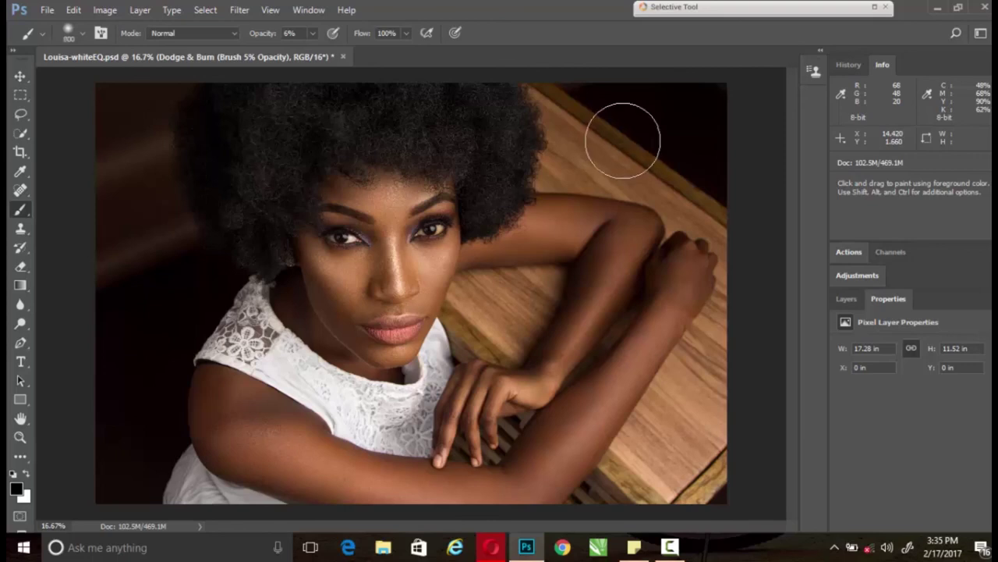
mouse_move(667, 133)
left_mouse_down()
mouse_move(695, 190)
mouse_move(617, 145)
mouse_move(542, 83)
left_mouse_up()
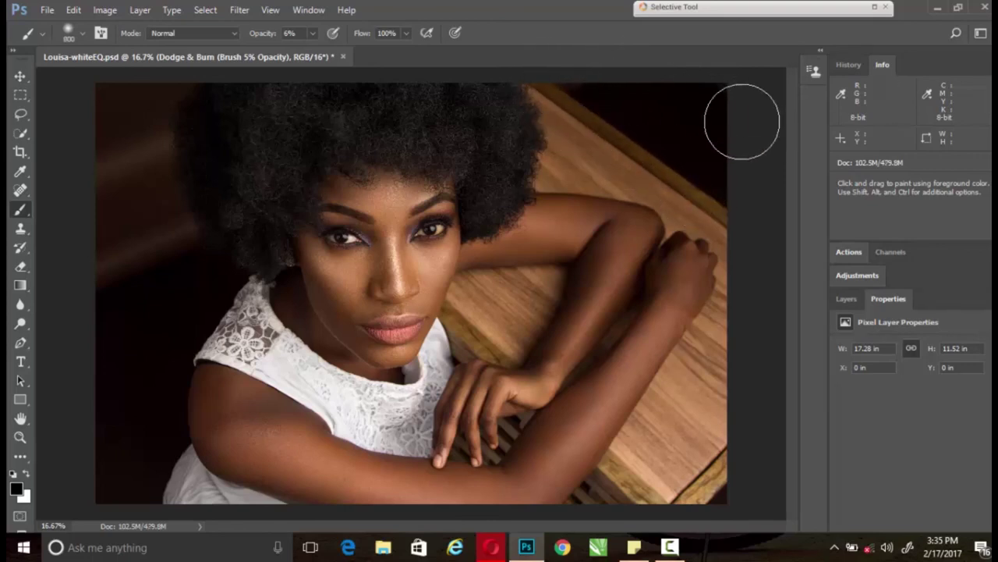
mouse_move(736, 335)
left_mouse_down()
mouse_move(698, 445)
mouse_move(728, 350)
mouse_move(725, 434)
mouse_move(702, 522)
left_mouse_up()
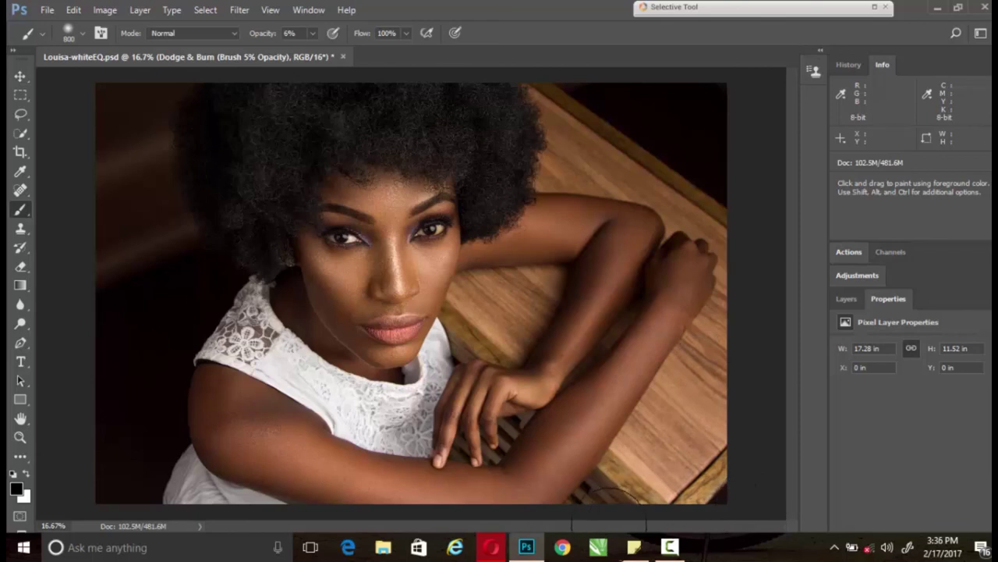
mouse_move(164, 511)
left_mouse_down()
mouse_move(212, 536)
mouse_move(138, 473)
mouse_move(212, 528)
left_mouse_up()
mouse_move(104, 406)
left_mouse_down()
mouse_move(125, 201)
mouse_move(169, 98)
mouse_move(102, 150)
left_mouse_up()
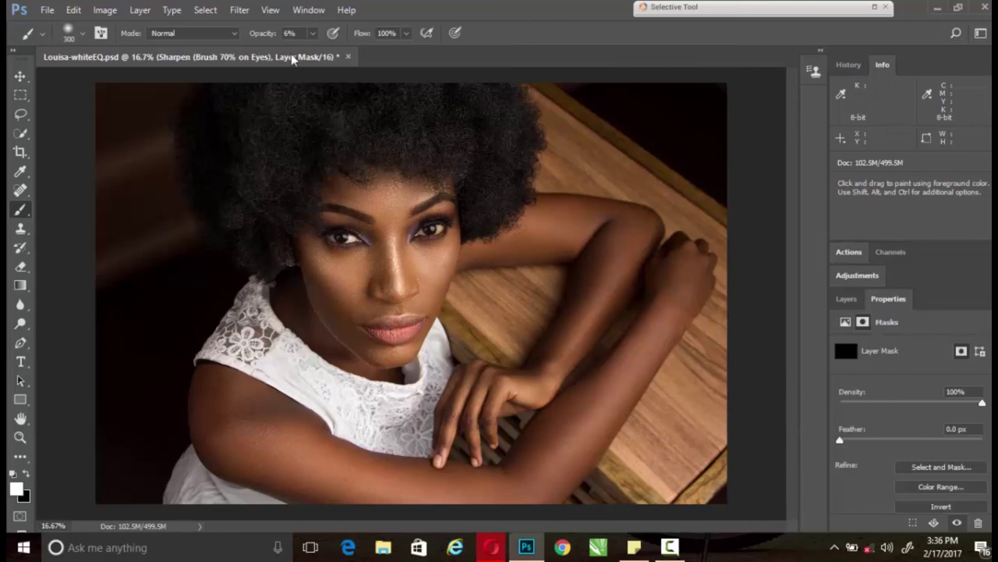
Step: Paint sharpening over both eyes on the Sharpen mask at 70% brush opacity
left_click(312, 33)
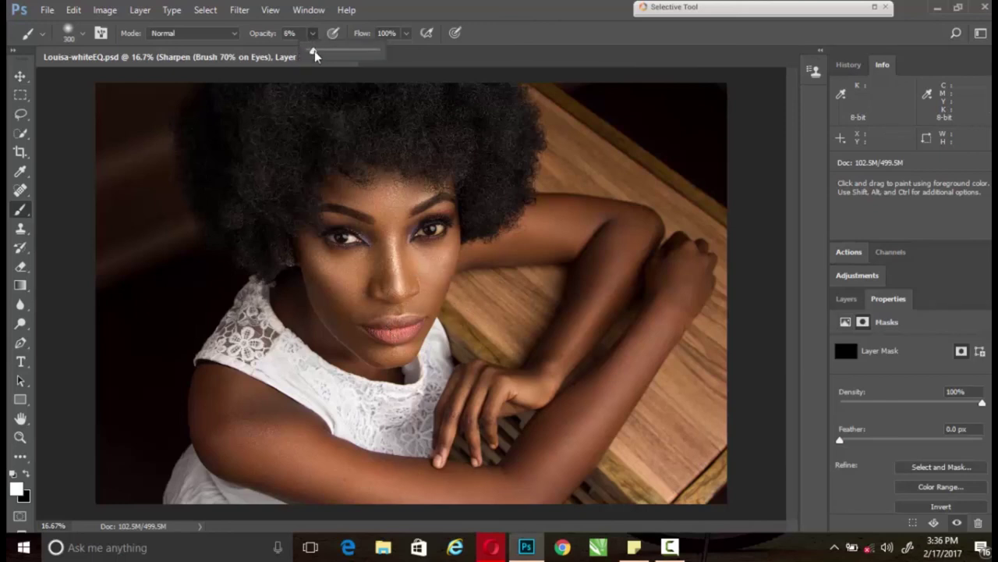
left_click_drag(315, 55, 353, 55)
left_click(418, 234)
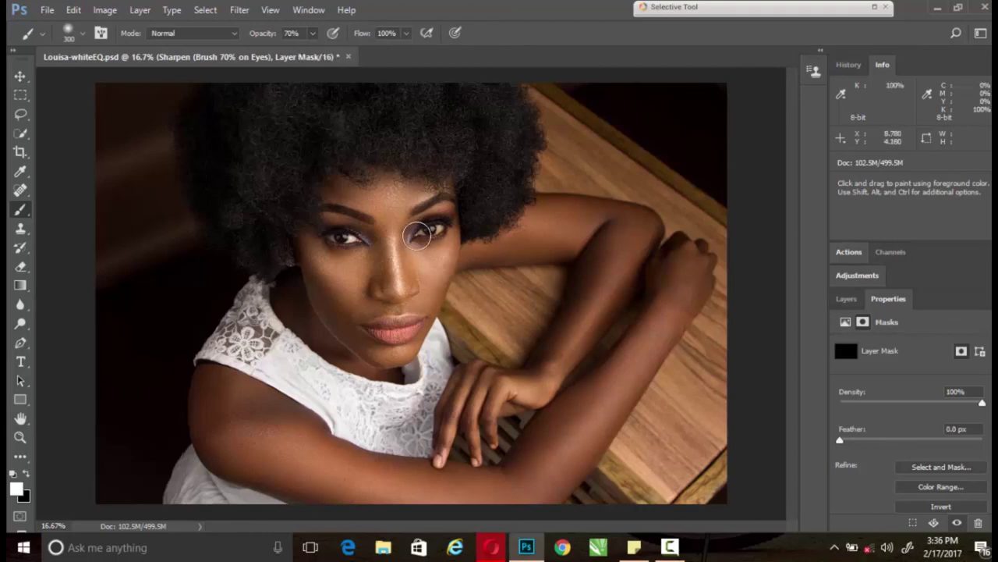
left_click_drag(417, 234, 329, 238)
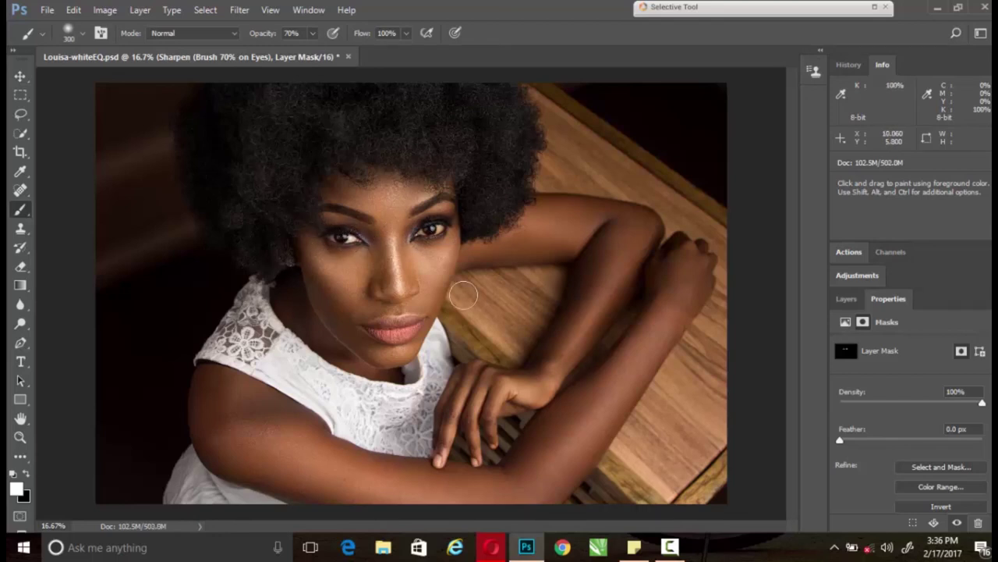
key("alt+bracketright")
key("ctrl+plus")
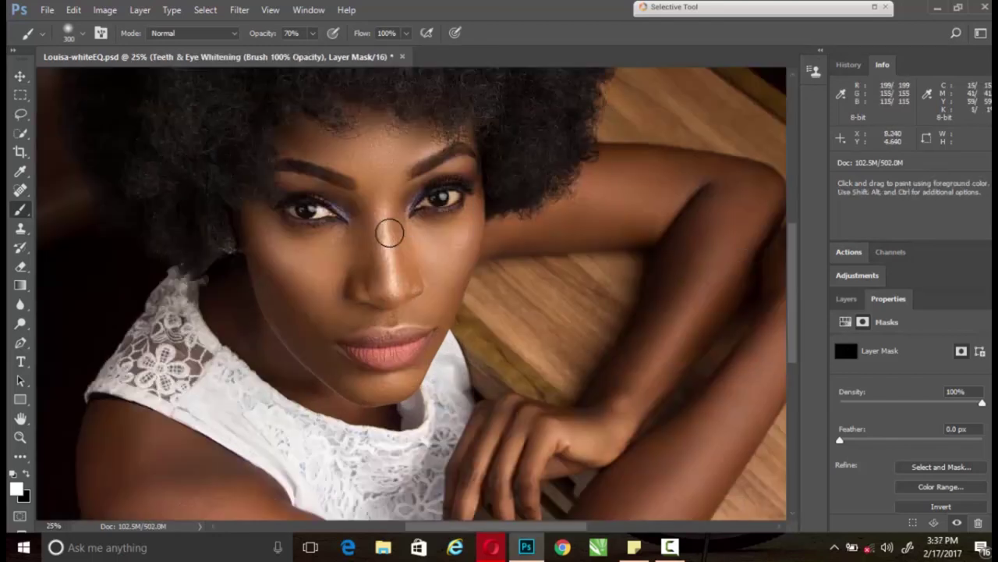
Step: At 100% brush opacity, paint the eye whites, starting at the left eye's inner corner, on the whitening mask
left_click(312, 33)
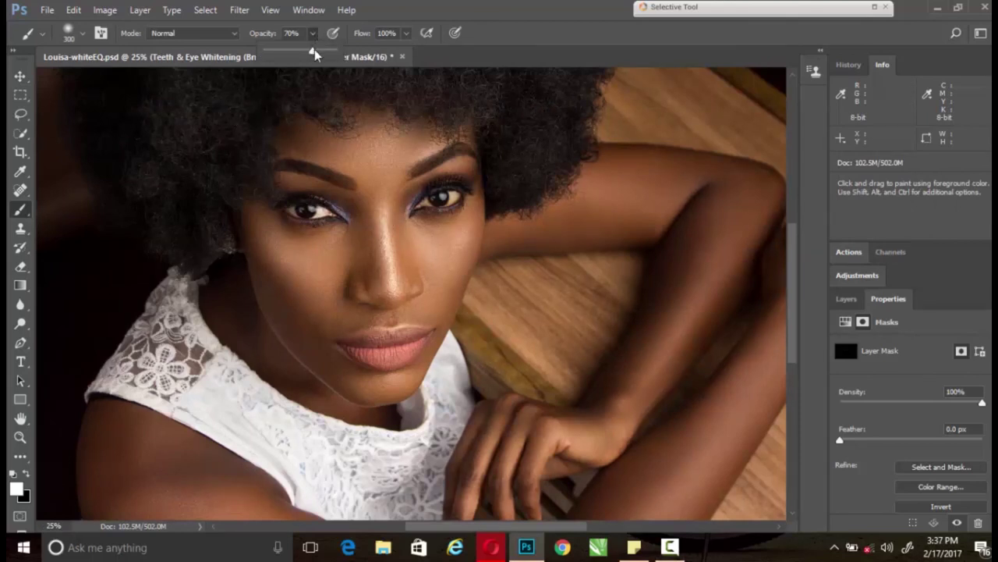
left_click_drag(315, 53, 348, 53)
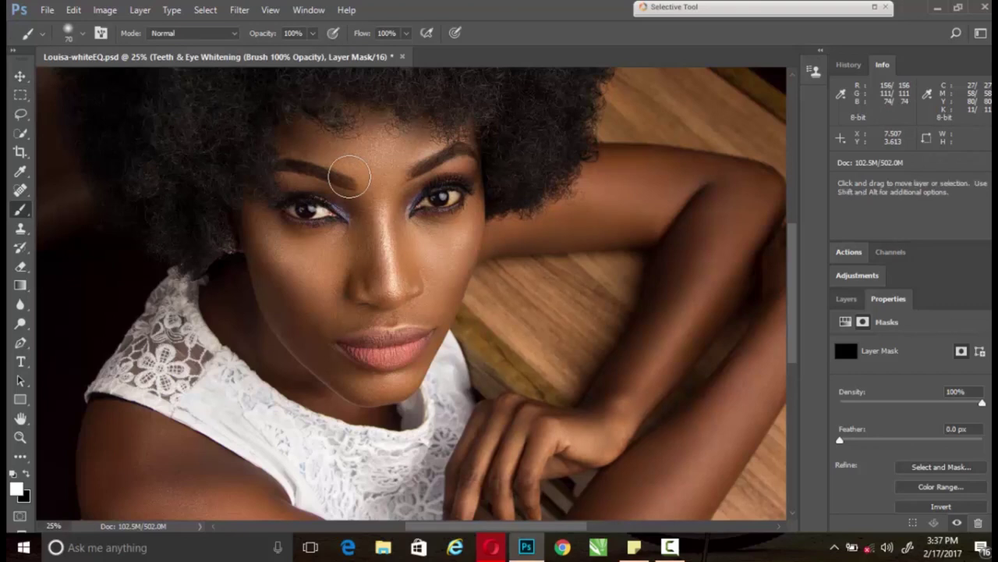
key("ctrl+plus")
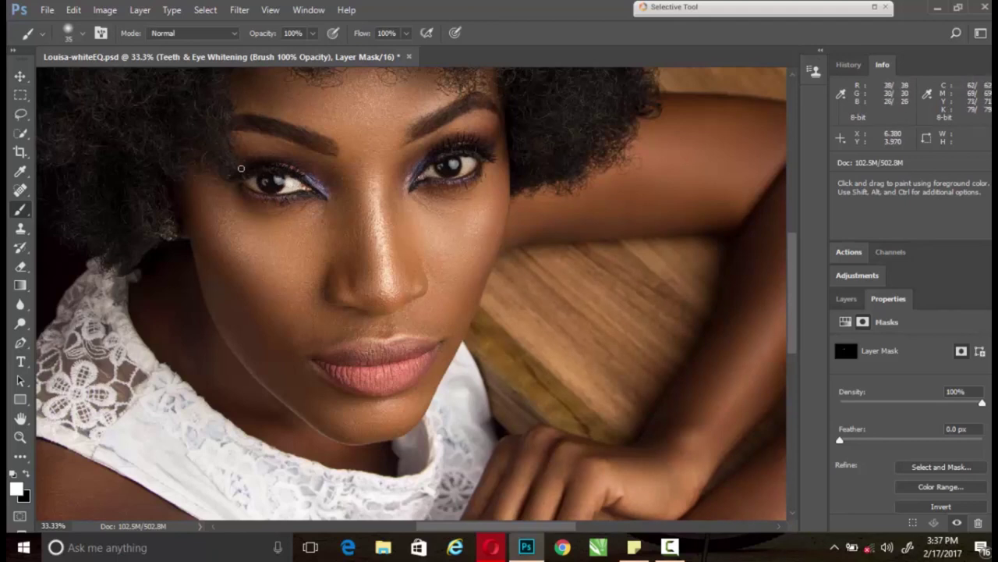
left_click_drag(241, 169, 245, 183)
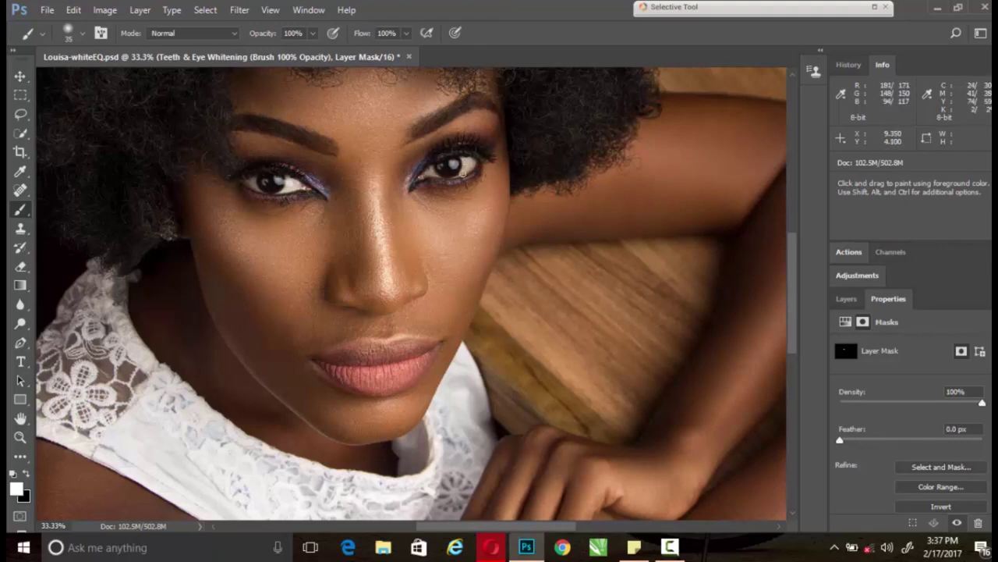
key("ctrl")
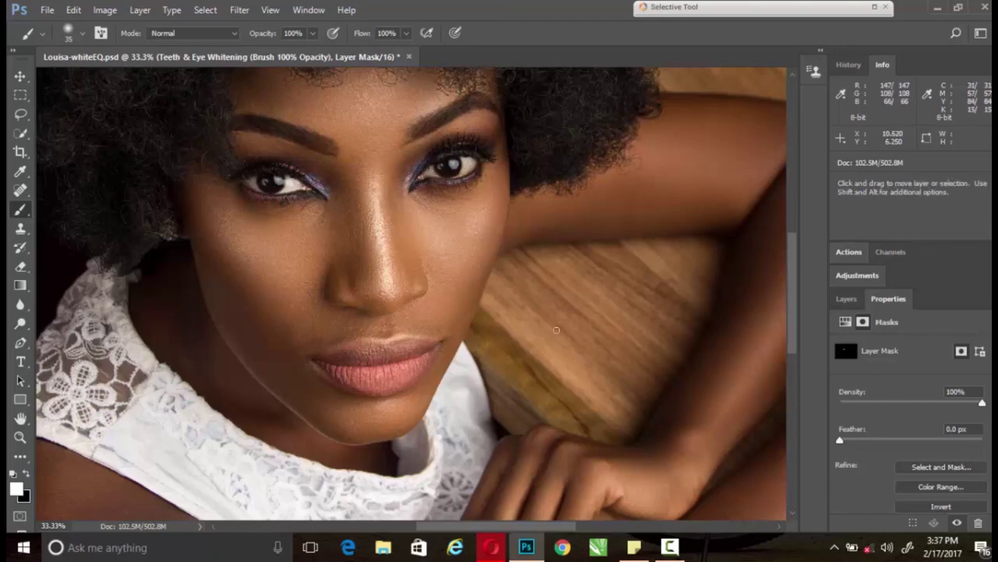
key("ctrl+minus")
key("ctrl+minus")
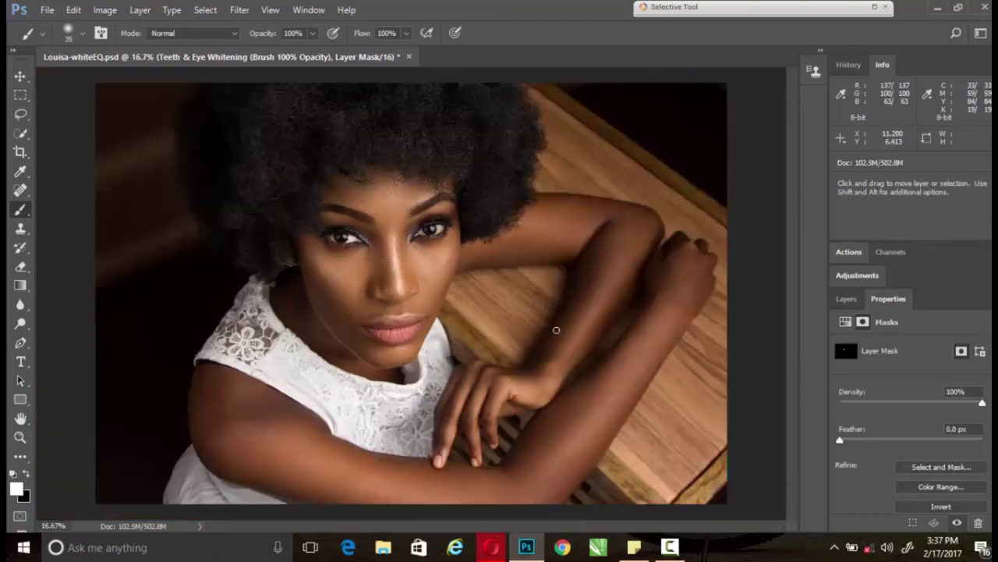
key("ctrl+minus")
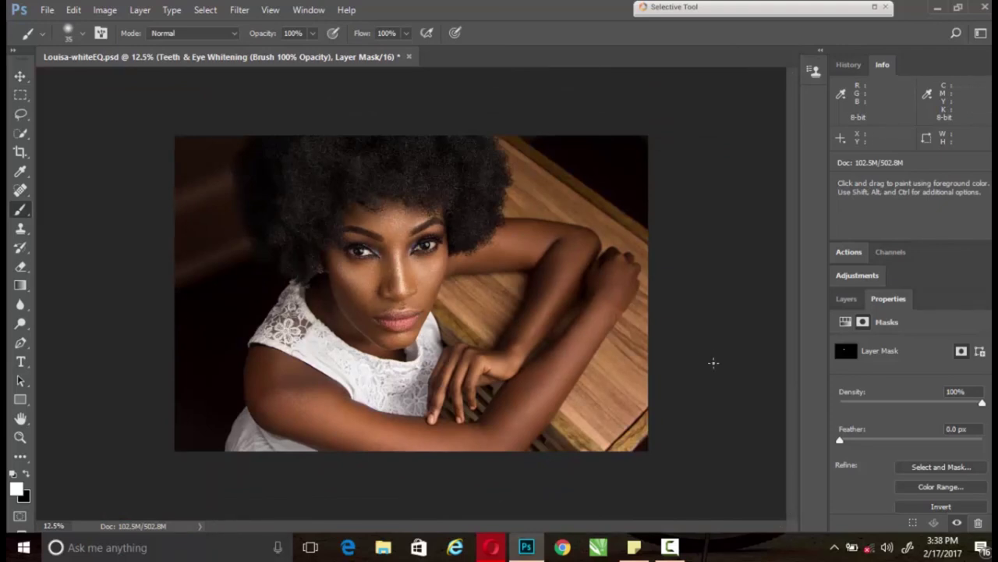
Step: On Eye Brighten #1, brighten the eyes with a larger 10%-opacity brush, then add a Color Balance layer
key("alt+bracketleft")
key("bracketright")
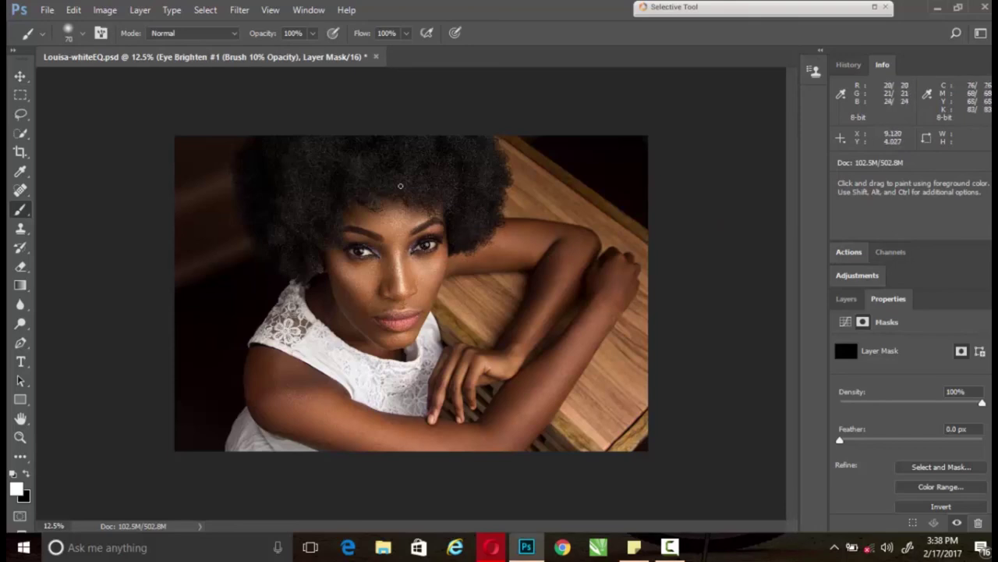
left_click(312, 33)
left_click_drag(316, 51, 252, 53)
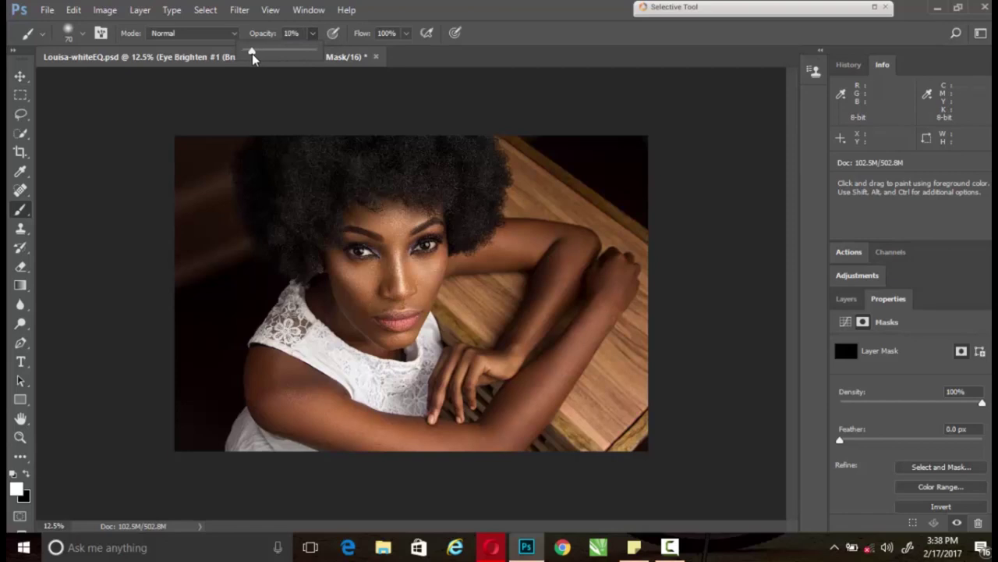
left_click(531, 43)
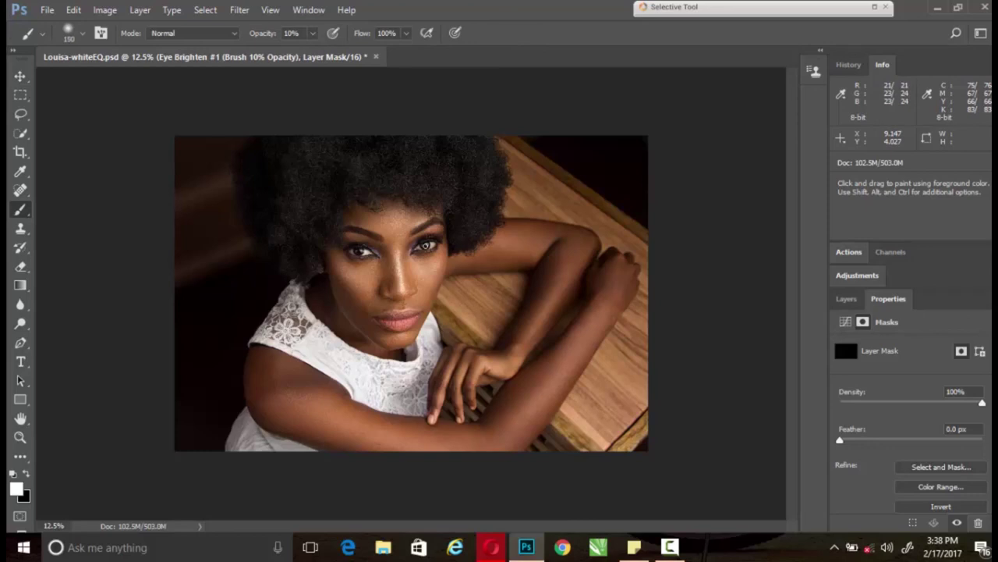
key("bracketright")
key("bracketright")
key("bracketright")
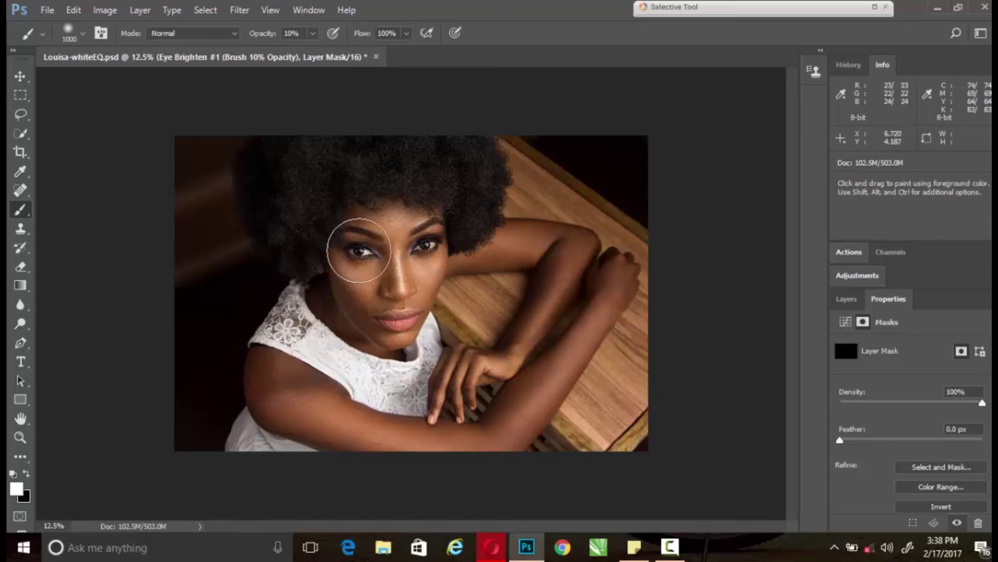
key("bracketleft")
key("bracketleft")
key("bracketleft")
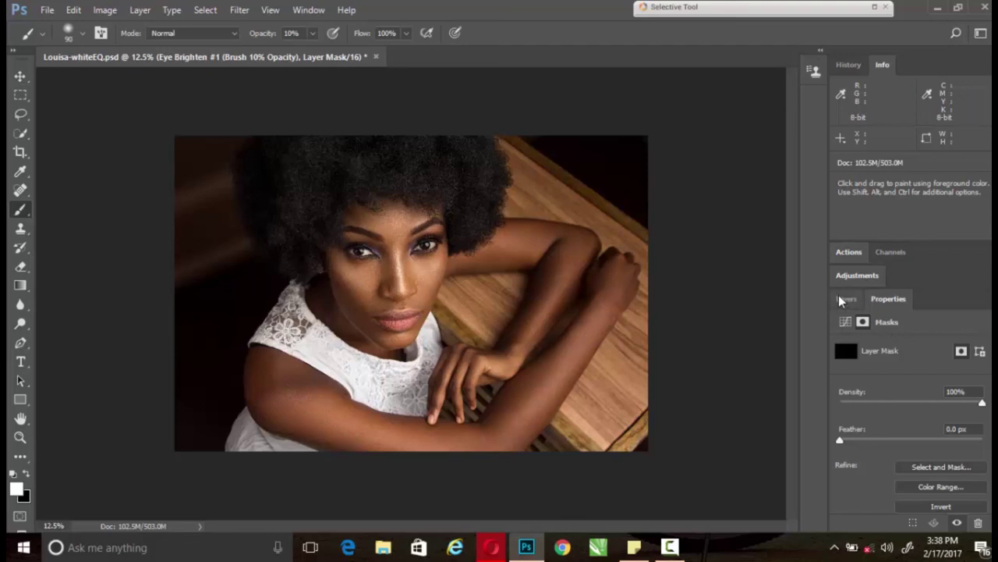
key("ctrl+b")
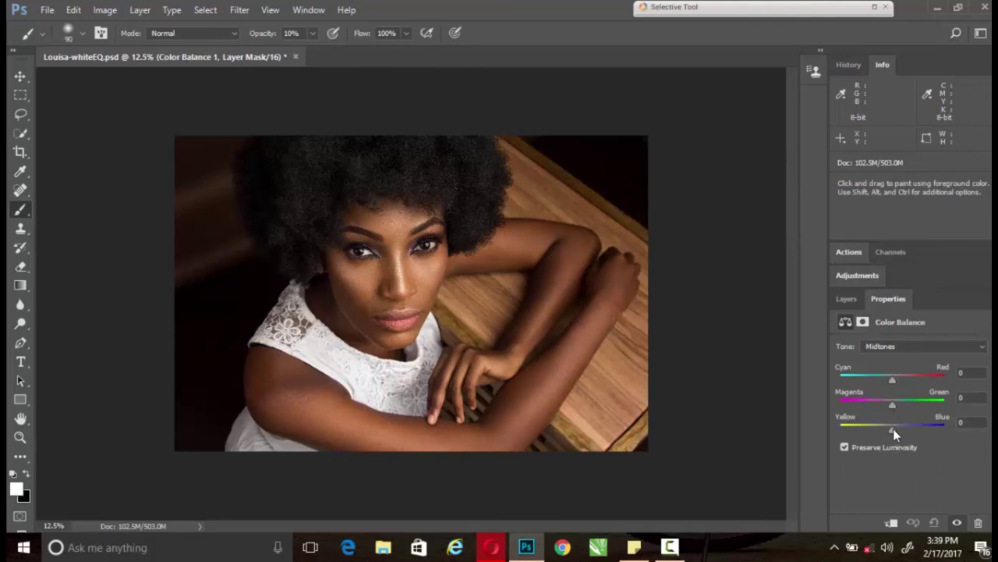
Step: Set Color Balance 1 to Midtones Yellow–Blue +12, Highlights Yellow–Blue -10, Shadows Magenta–Green -5
left_click(893, 428)
left_click_drag(896, 429, 899, 428)
left_click(893, 347)
left_click(888, 376)
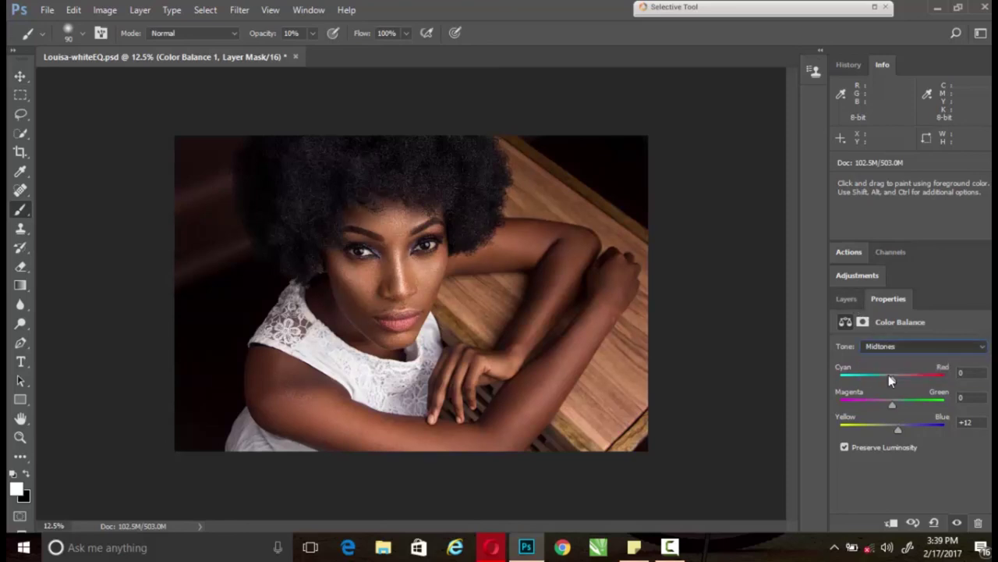
left_click_drag(894, 429, 887, 429)
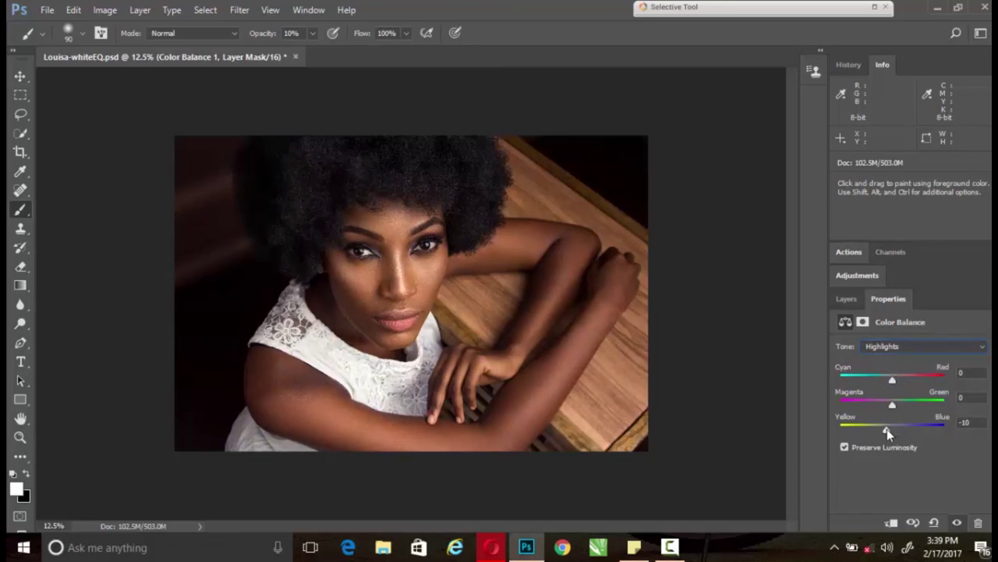
left_click(910, 350)
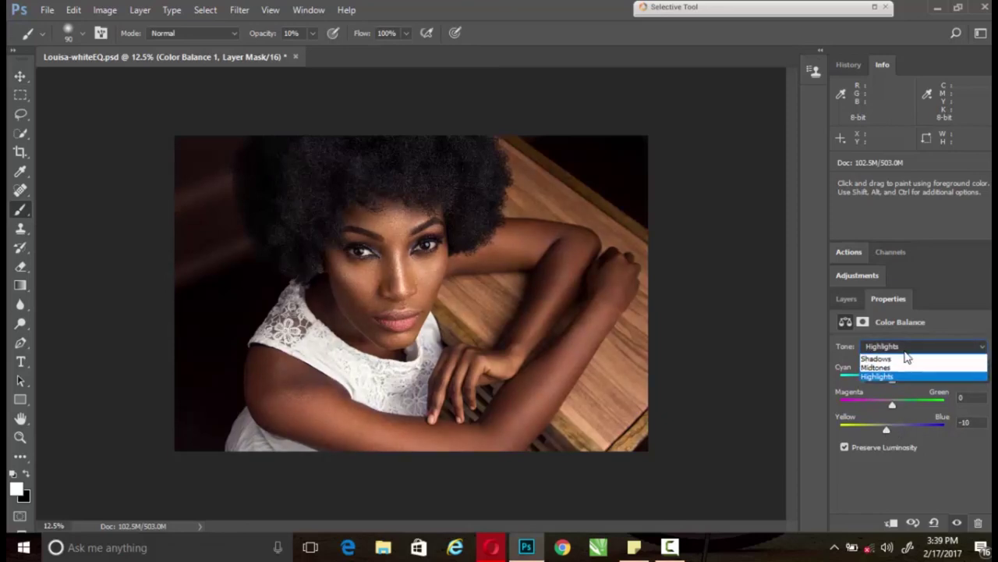
left_click(901, 359)
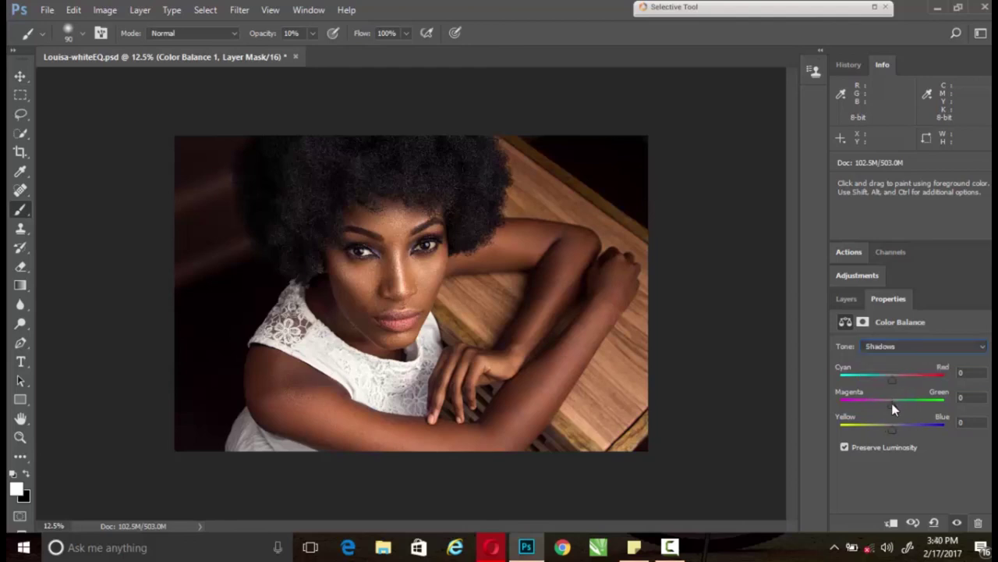
left_click_drag(892, 403, 892, 402)
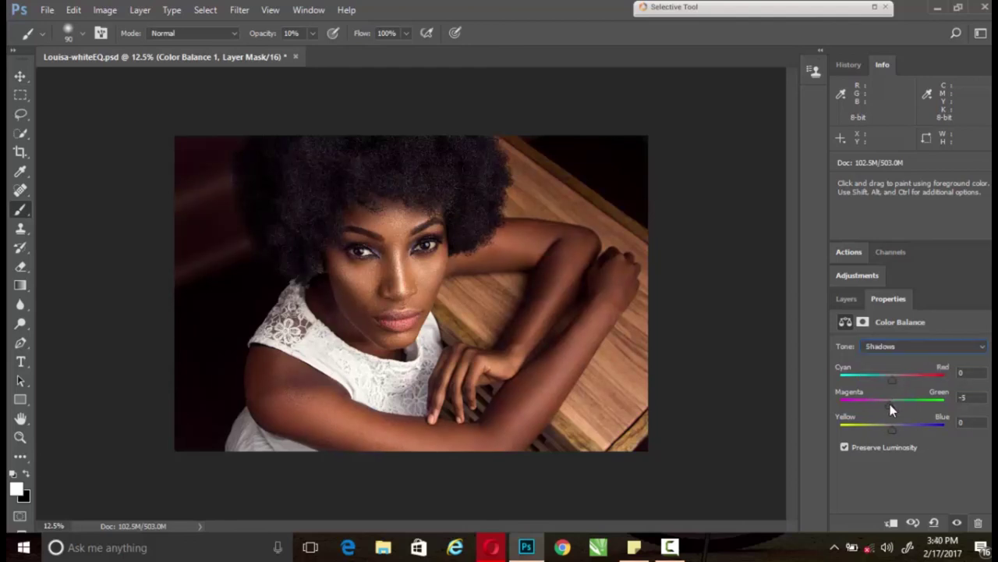